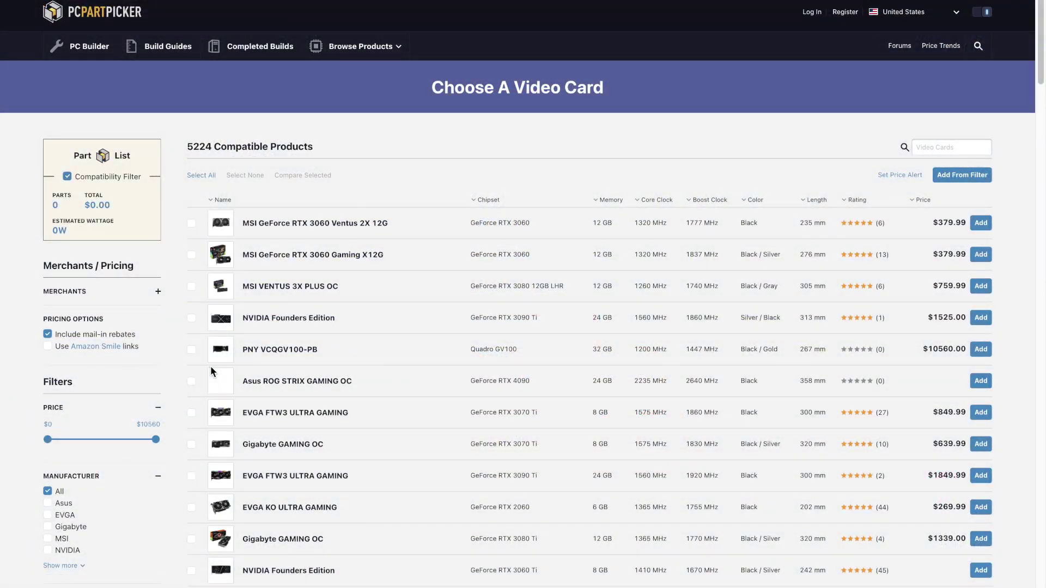
Step: After the Forza Horizon 5 clip, scroll down PCPartPicker's video card list
scroll(211, 367, "down", 1)
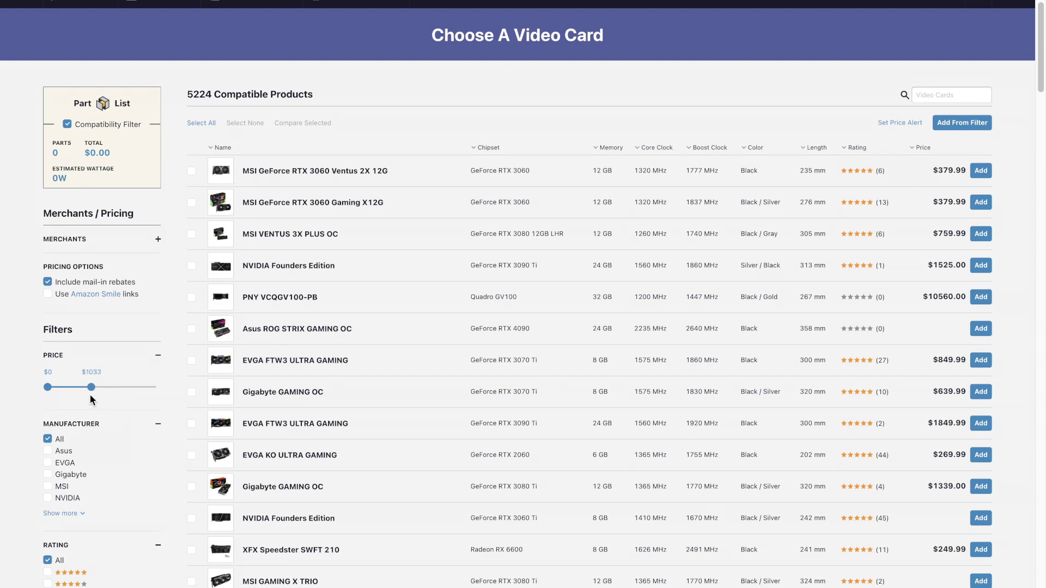
Step: Cap video card price at $342, sort by memory largest first, and search for 6650xt
left_click_drag(68, 393, 67, 394)
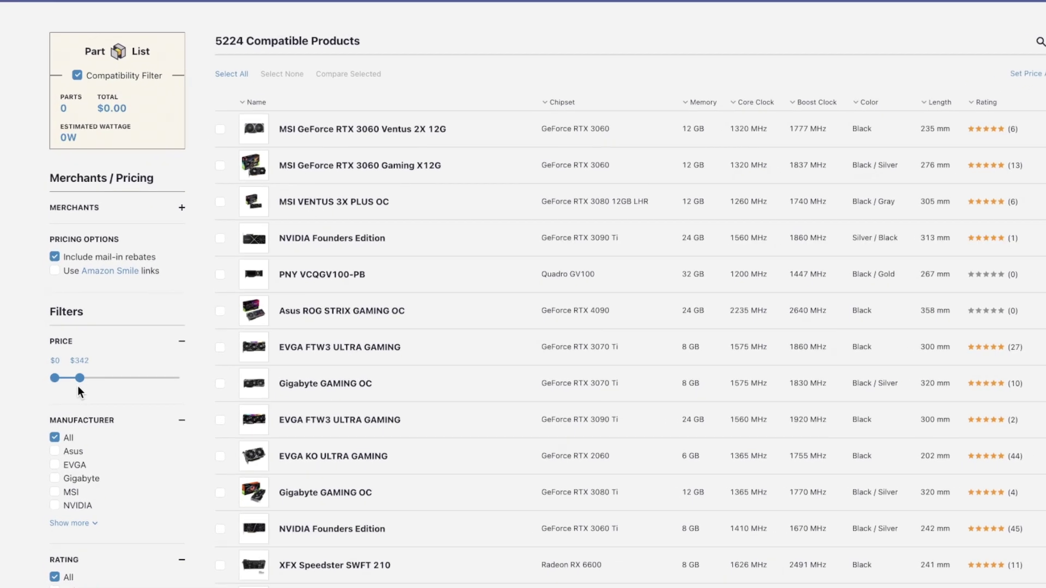
mouse_move(239, 393)
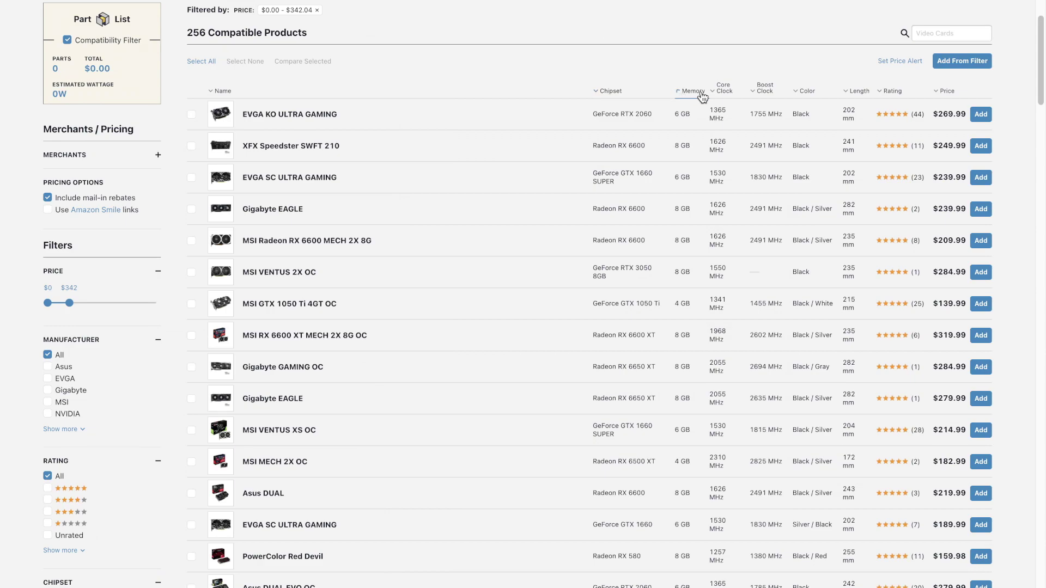
left_click(702, 97)
left_click(610, 83)
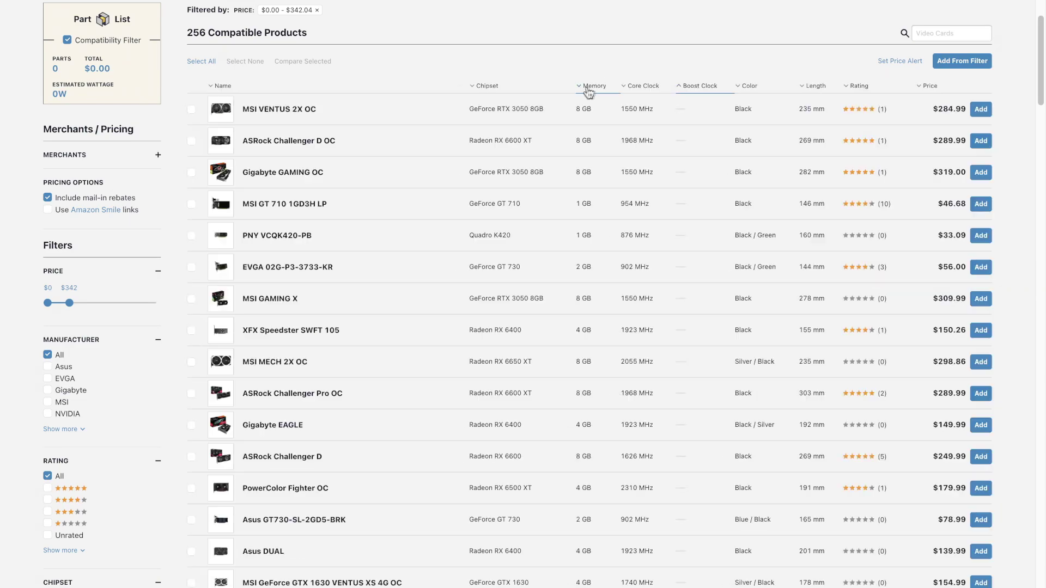
left_click(602, 89)
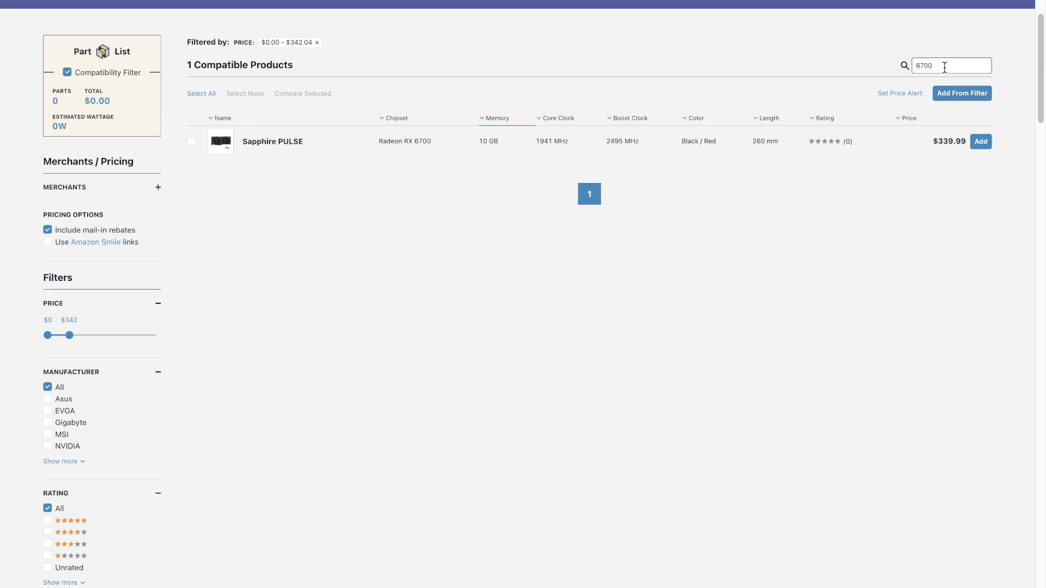
type("50xt")
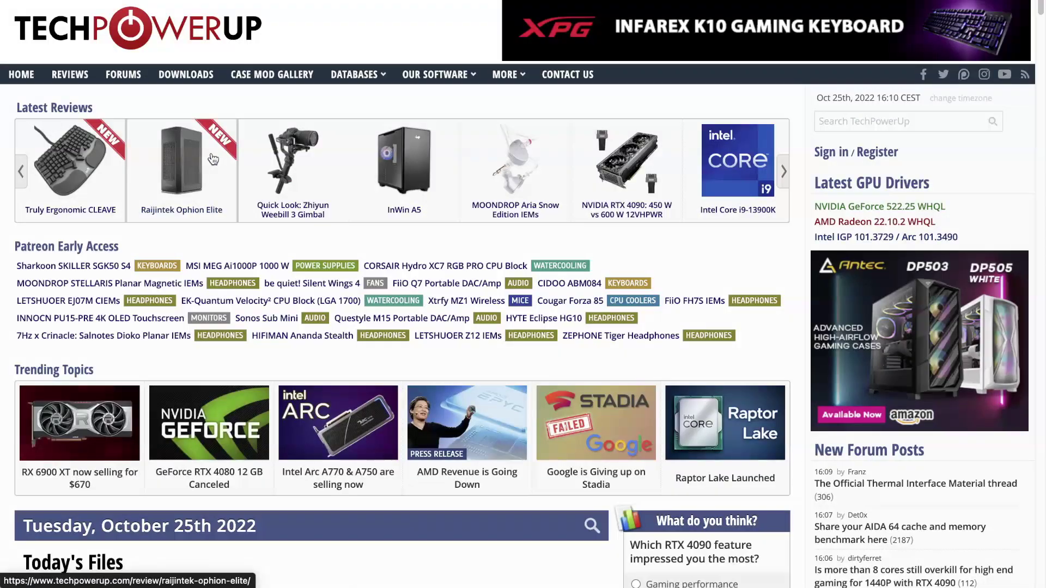
Step: Search TechPowerUp for 6650xt and review the RX 6650 XT spec page: 100% relative performance, 8 GB GDDR6
scroll(588, 402, "down", 5)
type("650xt")
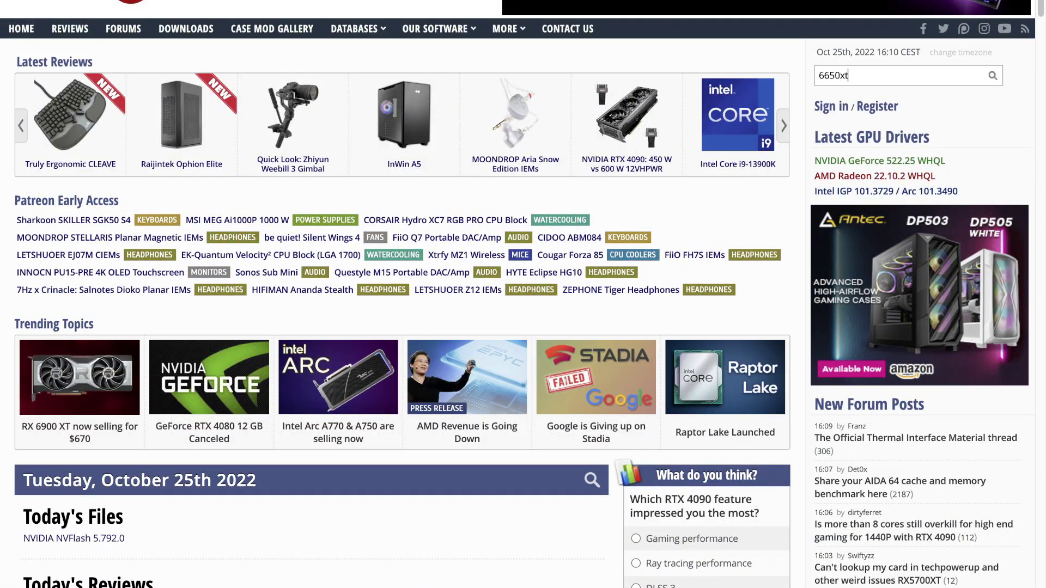
key("Return")
left_click(349, 143)
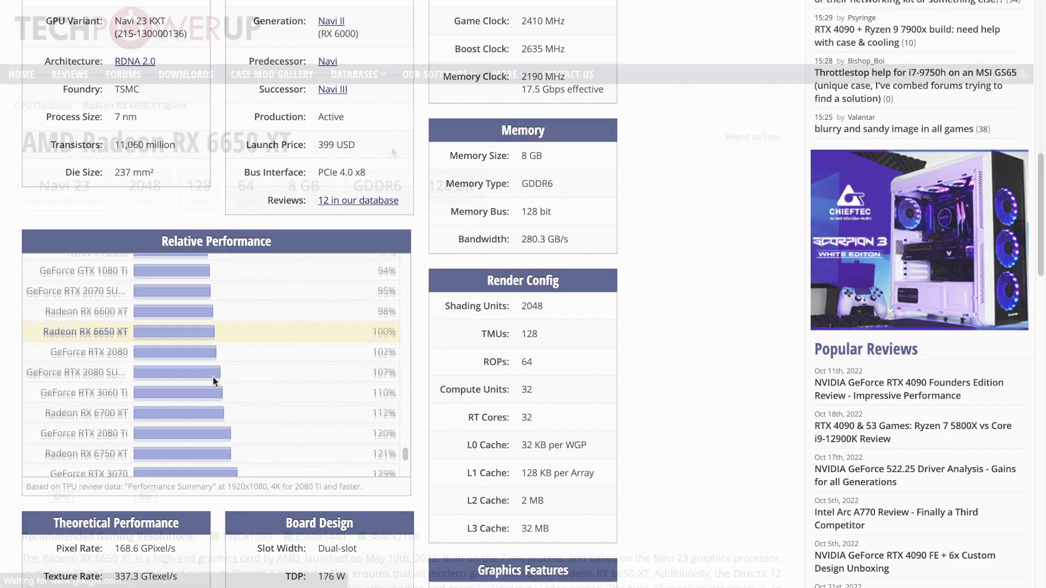
scroll(213, 375, "down", 1)
scroll(212, 376, "up", 2)
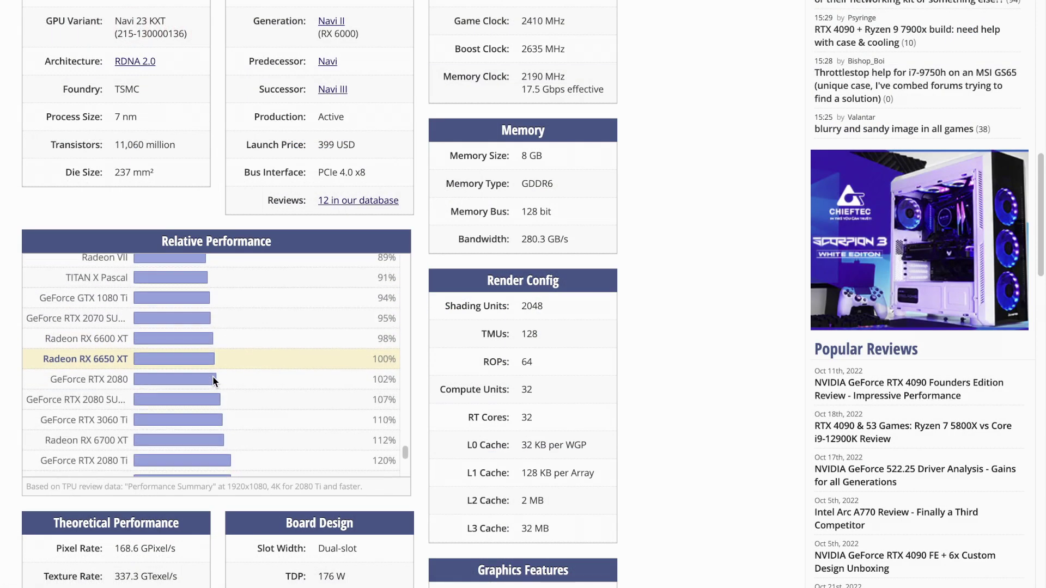
scroll(213, 380, "down", 1)
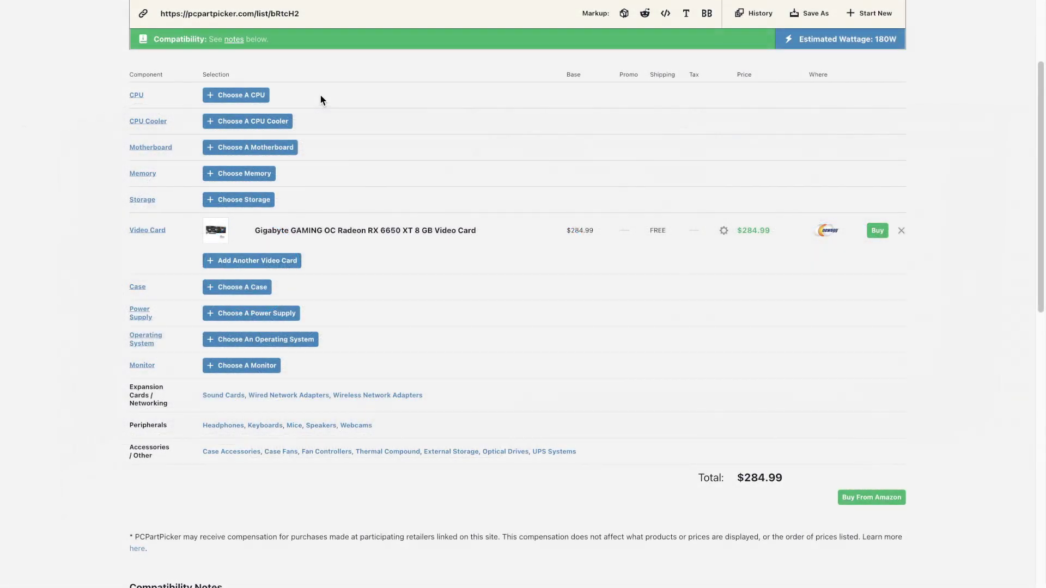
Step: List CPUs with a Core Count of at least 6, sorted by price ascending, and browse the results
left_click(259, 97)
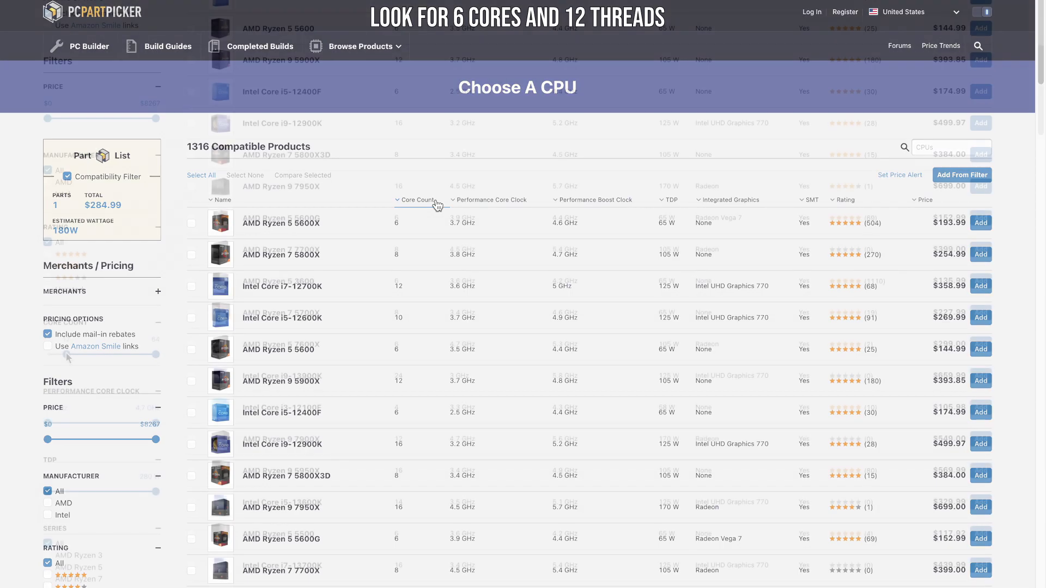
left_click_drag(47, 354, 61, 354)
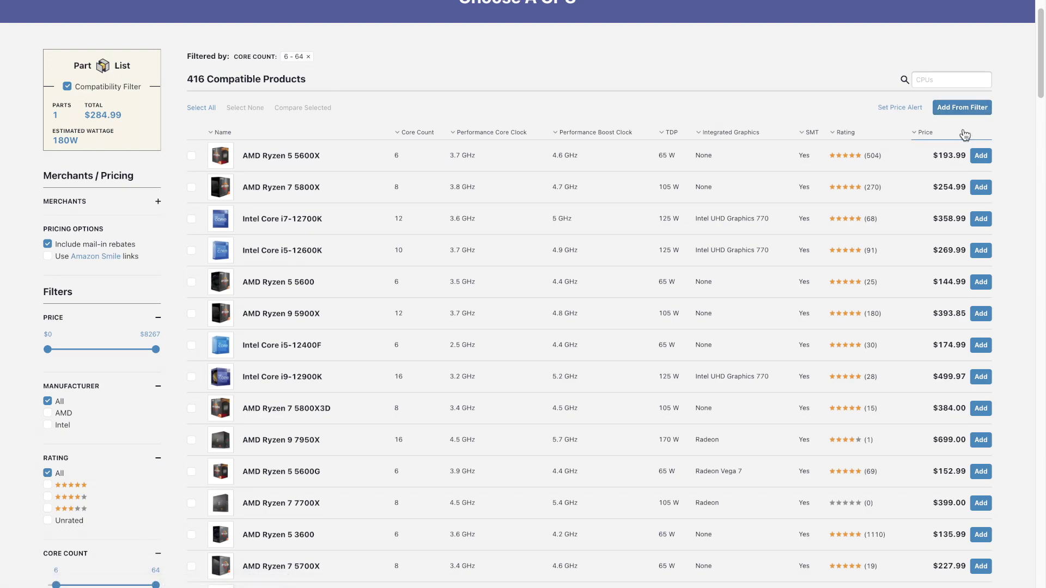
left_click(964, 135)
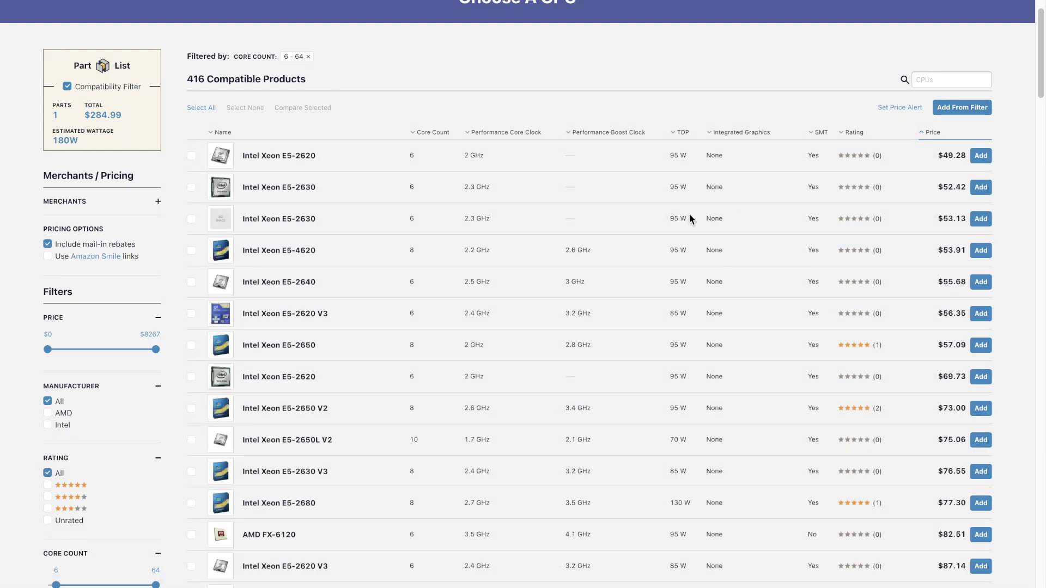
scroll(689, 218, "down", 5)
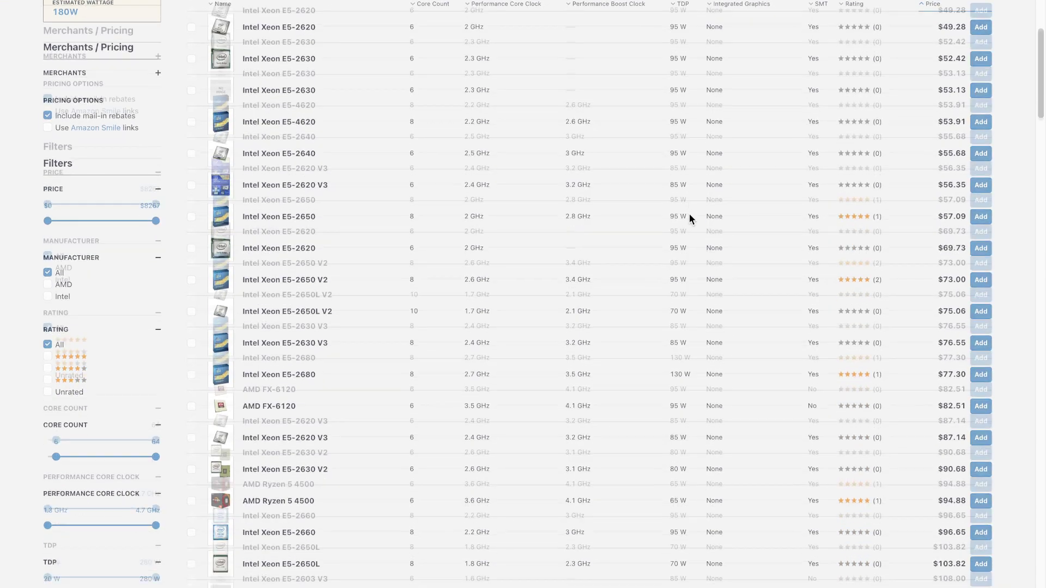
scroll(688, 213, "down", 8)
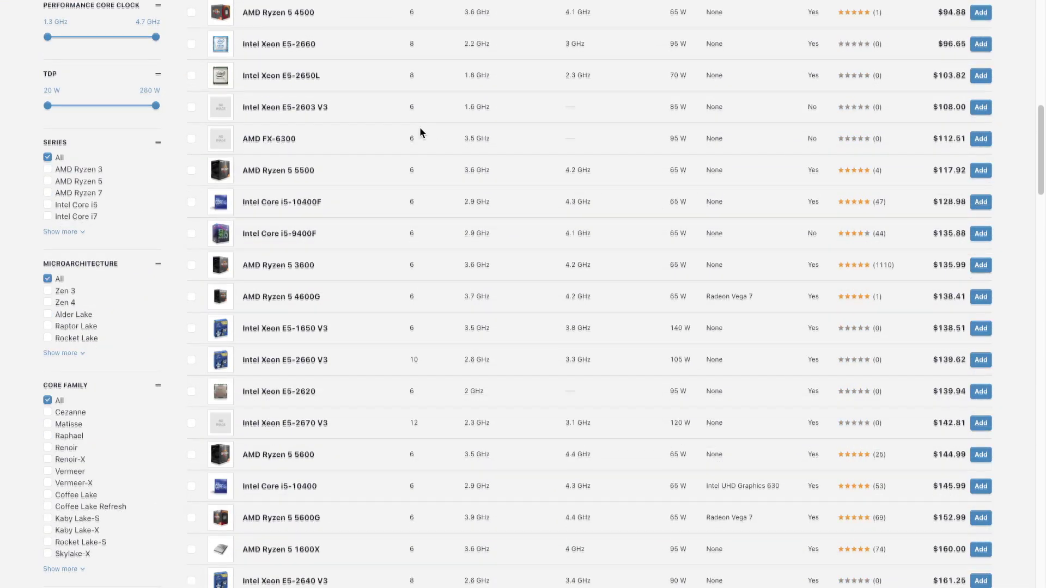
scroll(419, 126, "up", 4)
scroll(420, 131, "up", 3)
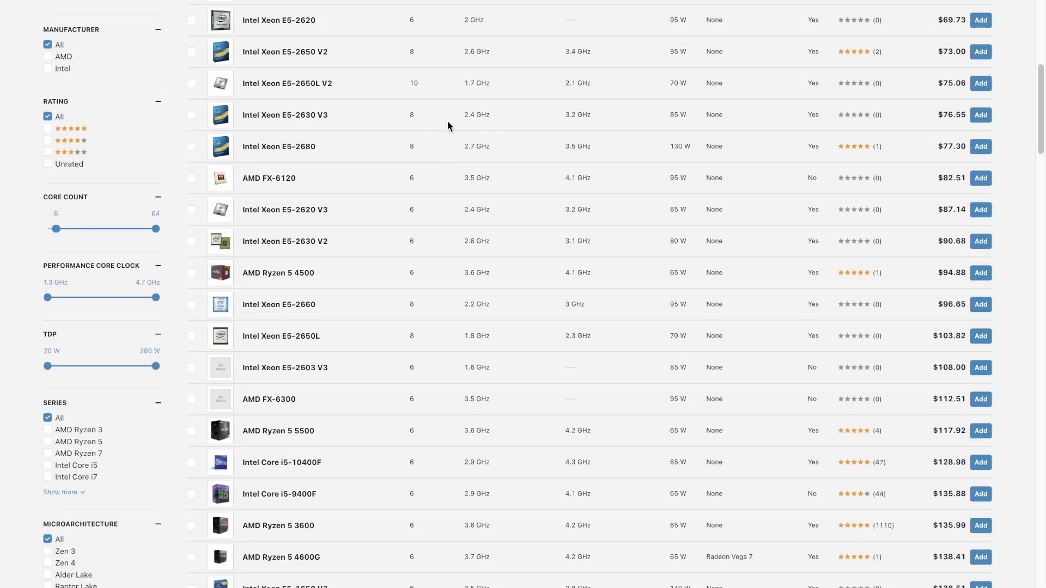
scroll(447, 126, "up", 2)
scroll(448, 125, "down", 7)
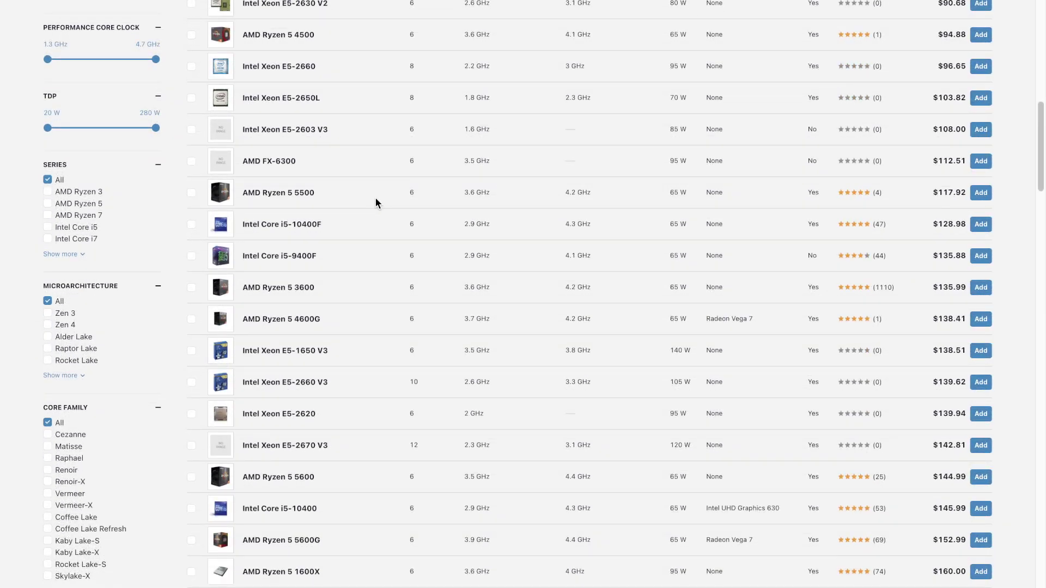
scroll(376, 203, "down", 2)
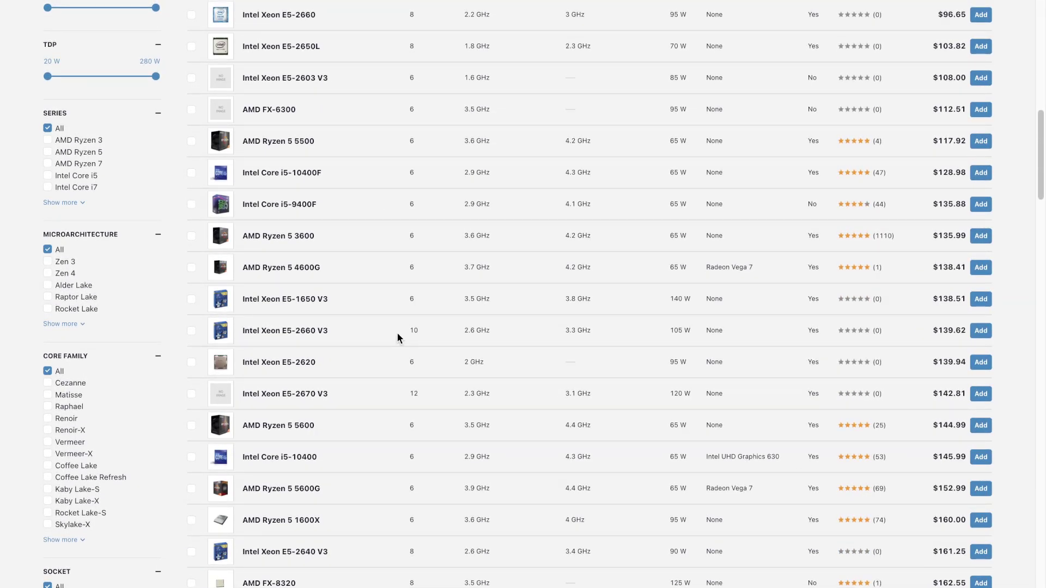
scroll(396, 333, "down", 1)
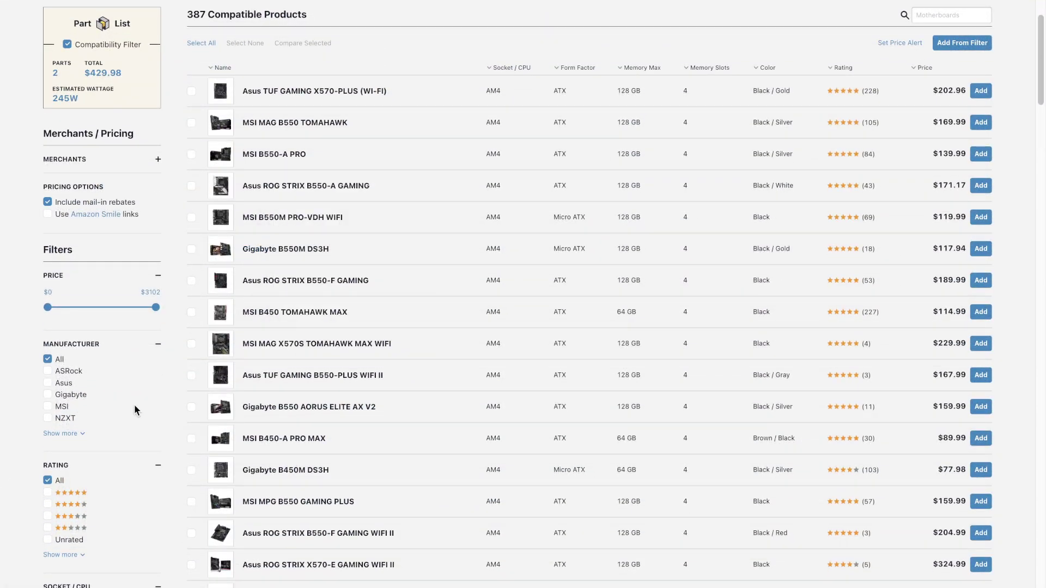
Step: Scroll the AM4 motherboard list down to the MSI B550-A PRO
scroll(135, 411, "down", 3)
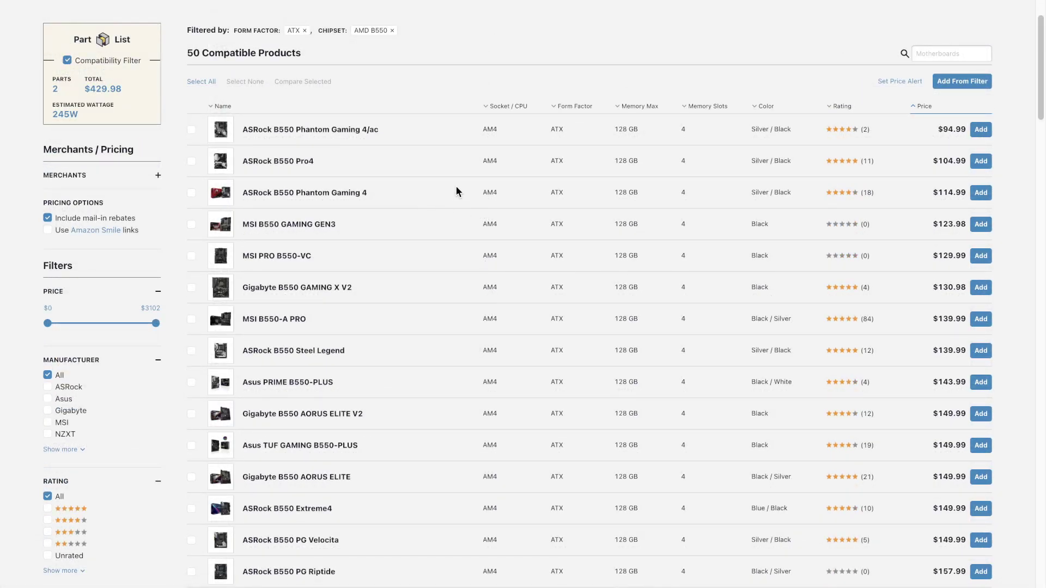
scroll(457, 191, "down", 1)
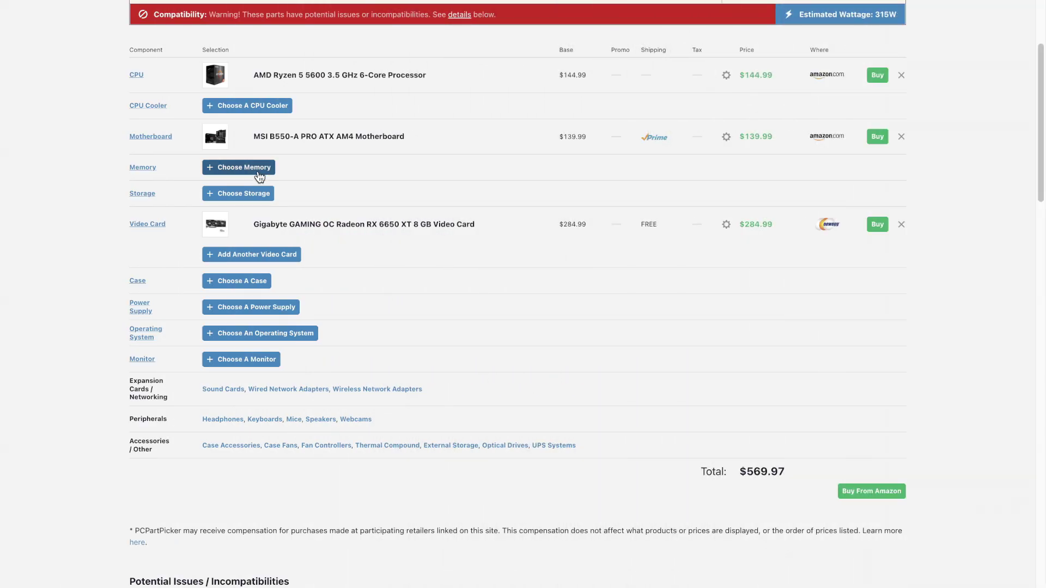
Step: Open the memory chooser and browse kits for the TEAMGROUP T-Force Vulcan Z 16 GB
left_click(259, 173)
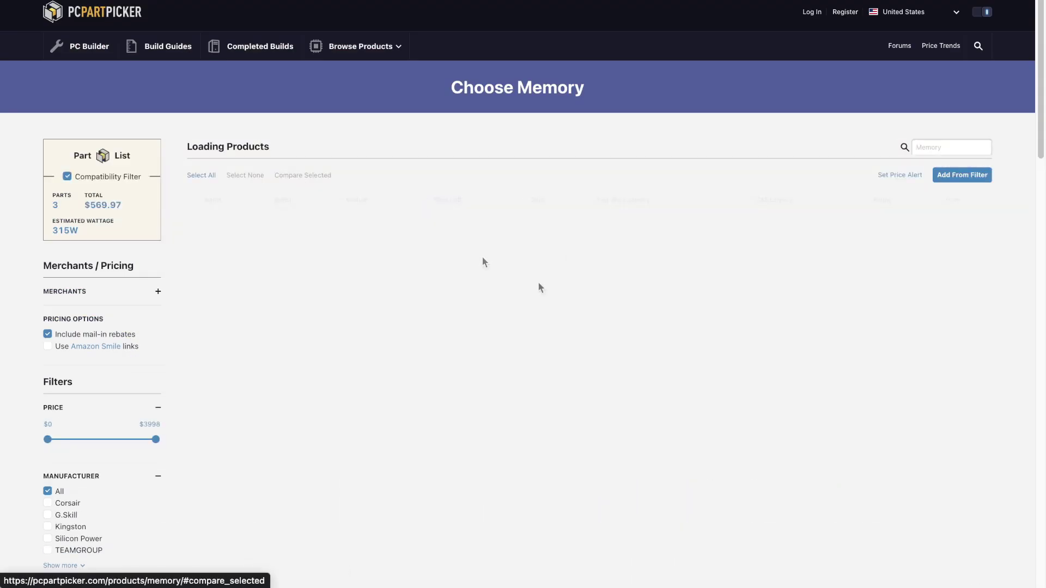
scroll(541, 283, "down", 2)
scroll(541, 282, "up", 1)
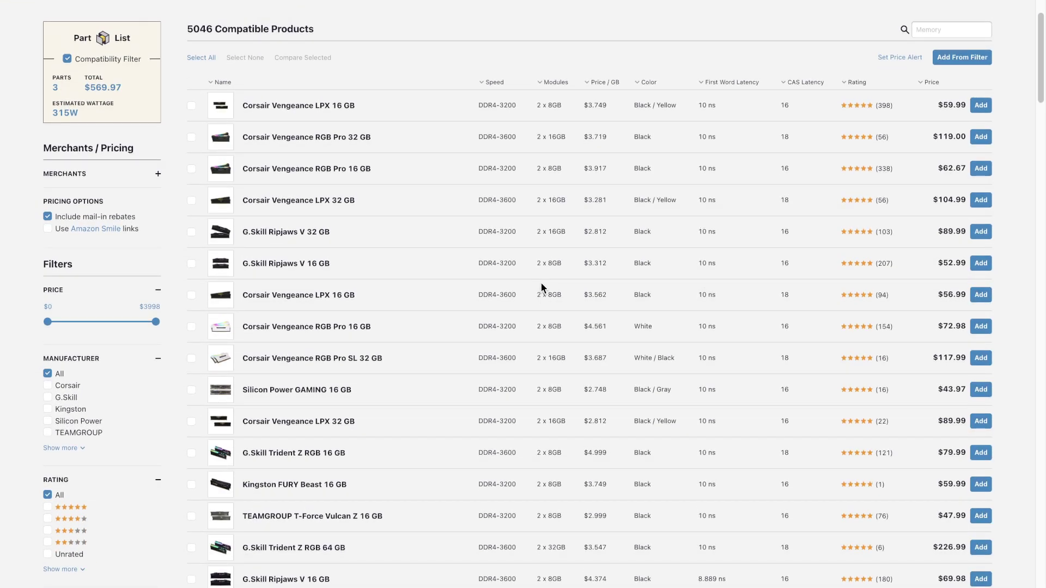
scroll(61, 435, "down", 8)
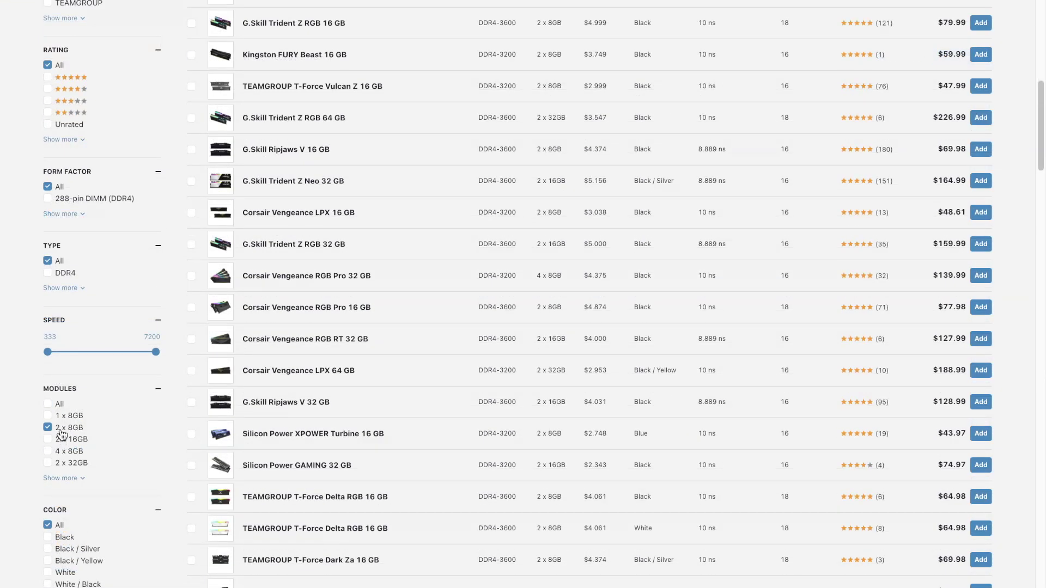
scroll(618, 345, "up", 10)
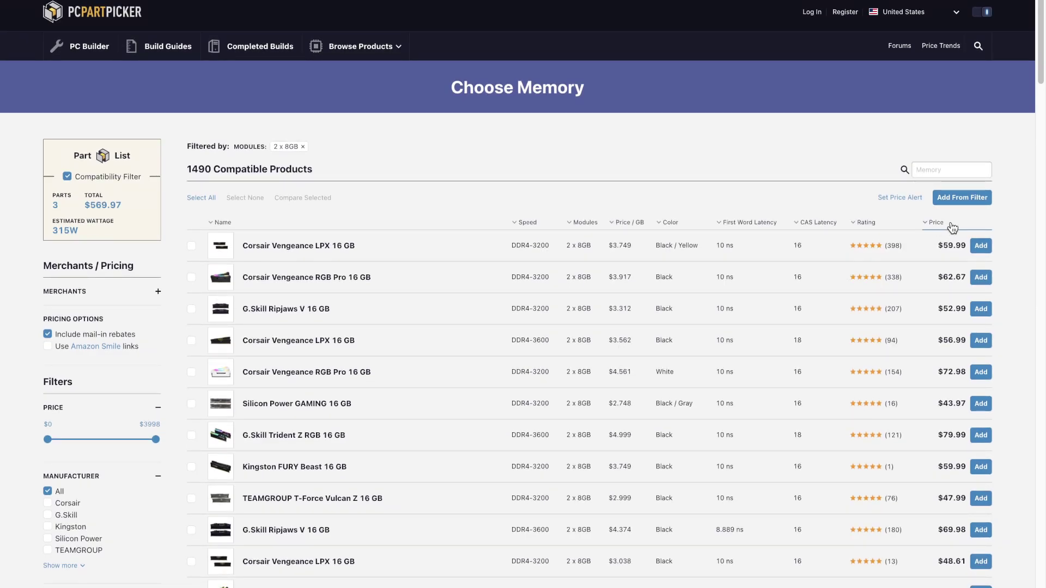
scroll(667, 321, "down", 2)
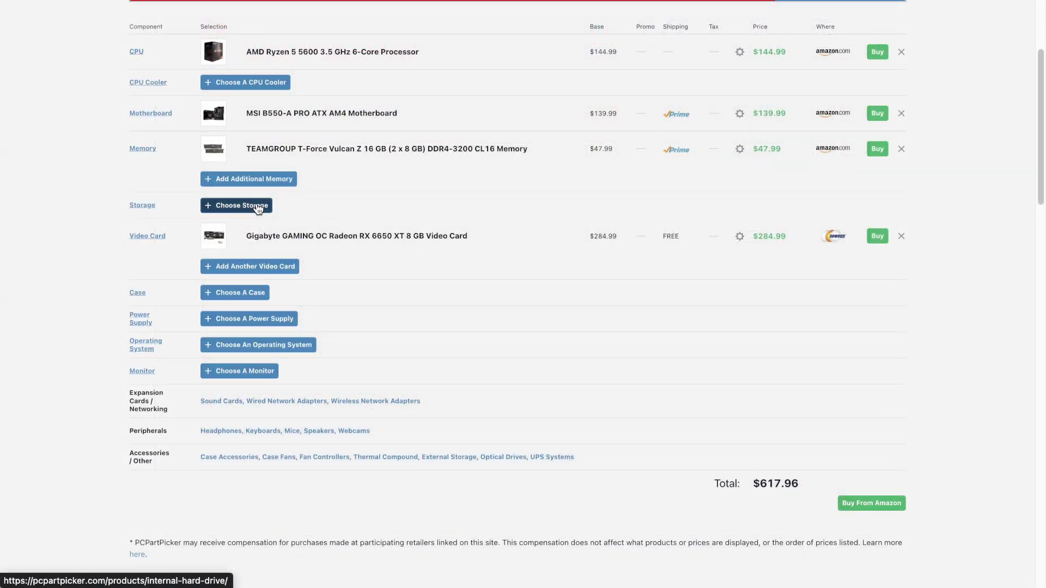
Step: In the storage list, open the Crucial P2 and WD Blue SN570 listings in new tabs
left_click(246, 204)
scroll(435, 263, "down", 3)
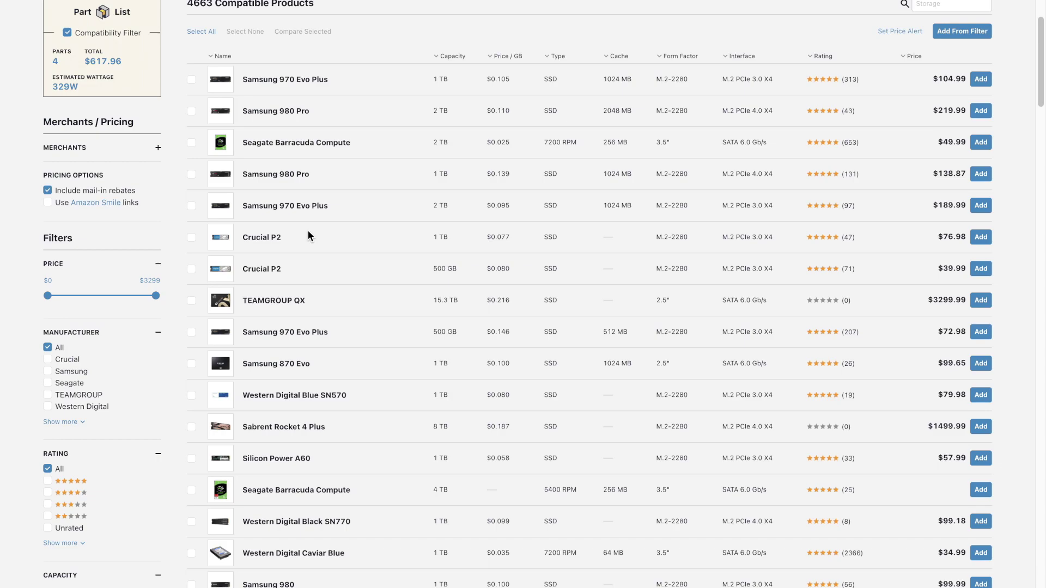
right_click(266, 238)
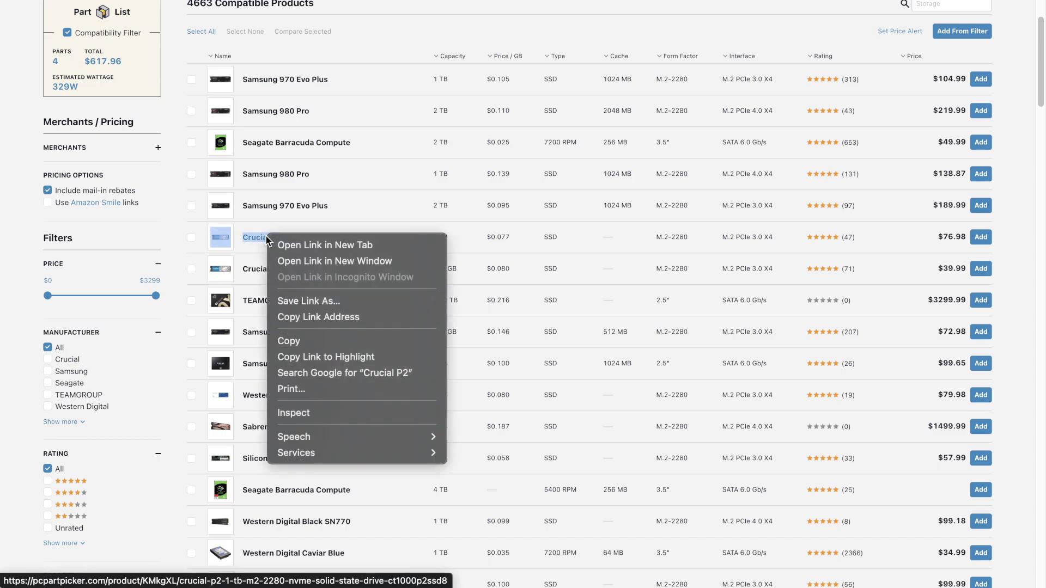
left_click(280, 245)
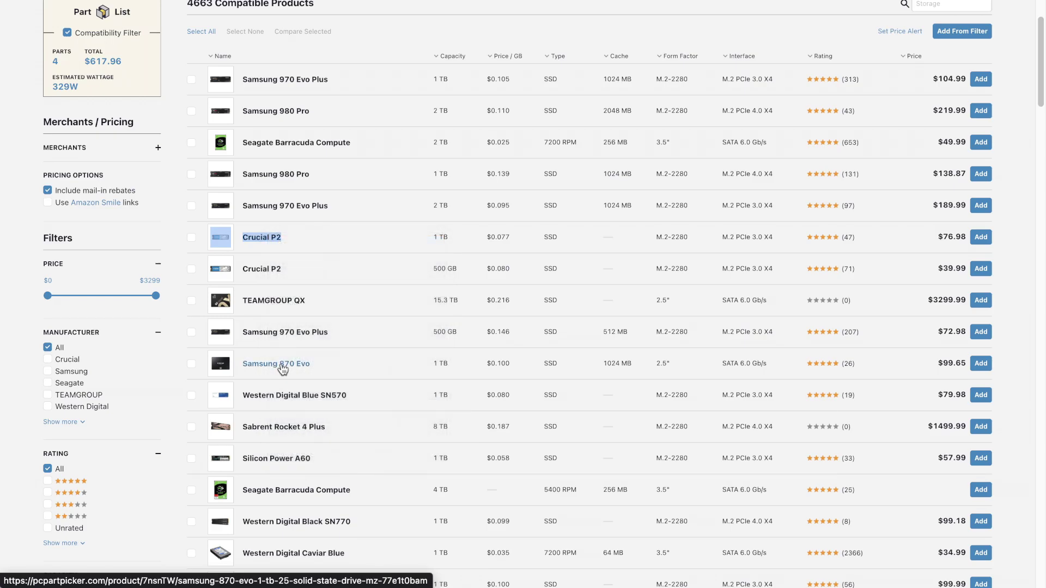
right_click(284, 392)
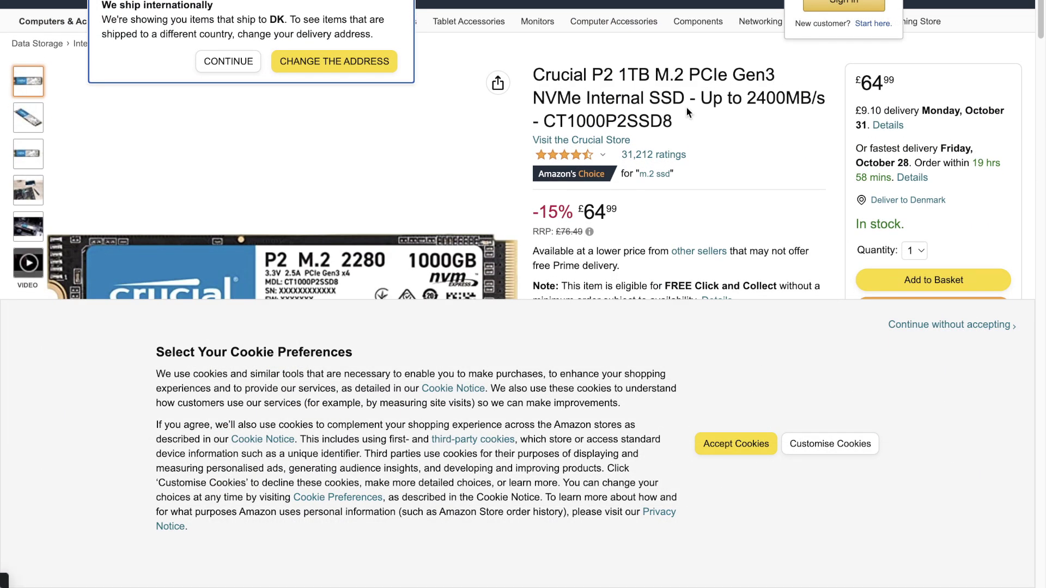
Step: Scroll through the Crucial P2 and WD Blue SN570 Amazon pages to compare them
scroll(685, 107, "down", 3)
scroll(686, 106, "down", 7)
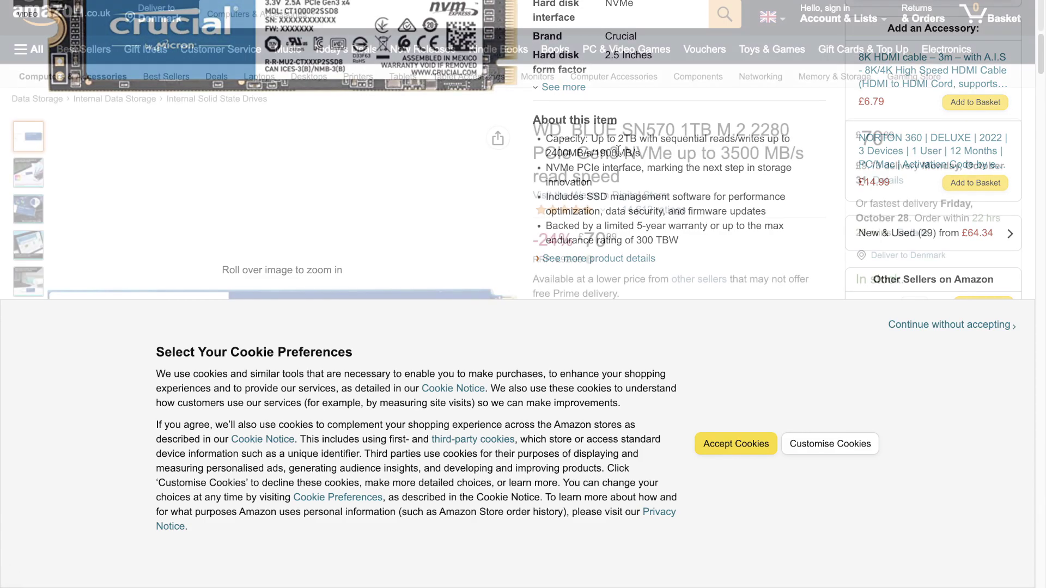
scroll(679, 215, "down", 1)
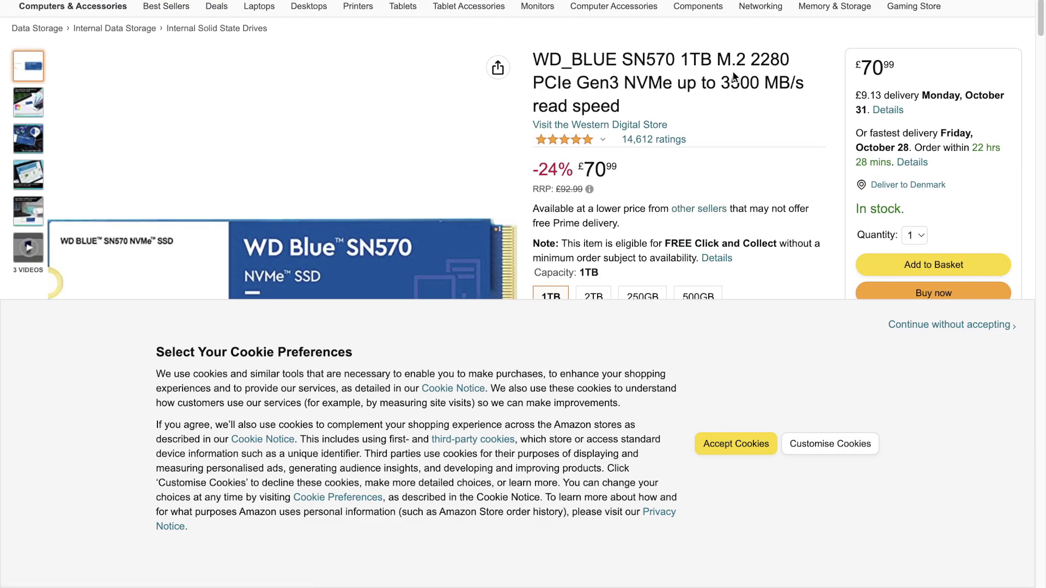
scroll(735, 73, "down", 1)
scroll(733, 77, "down", 5)
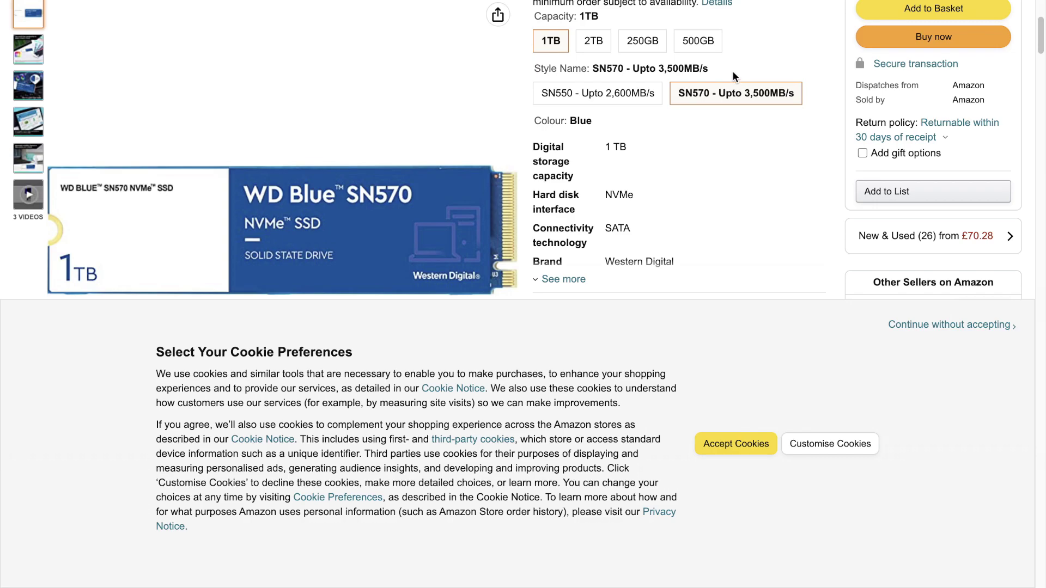
scroll(733, 76, "down", 3)
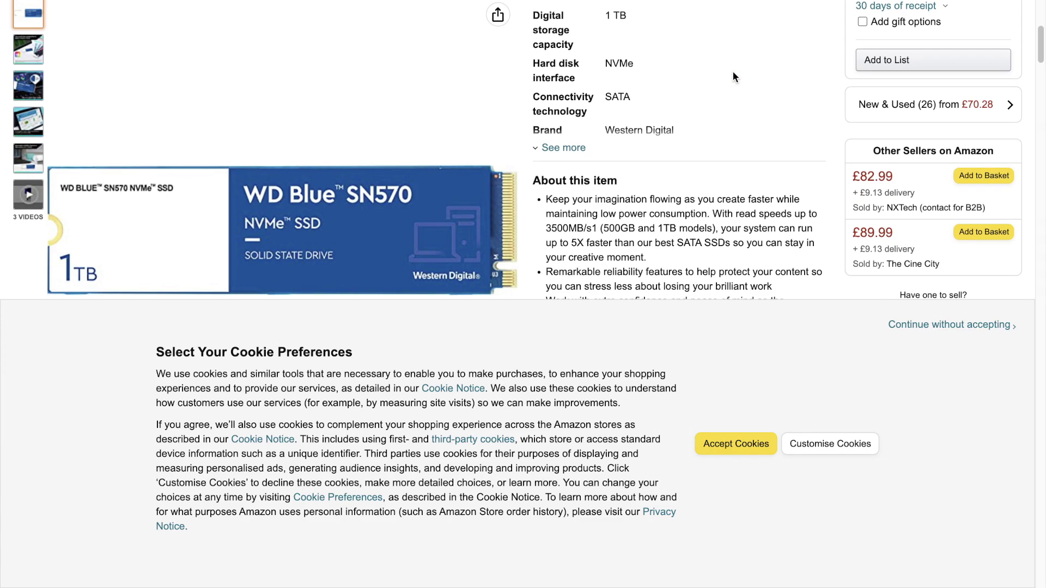
scroll(733, 70, "down", 1)
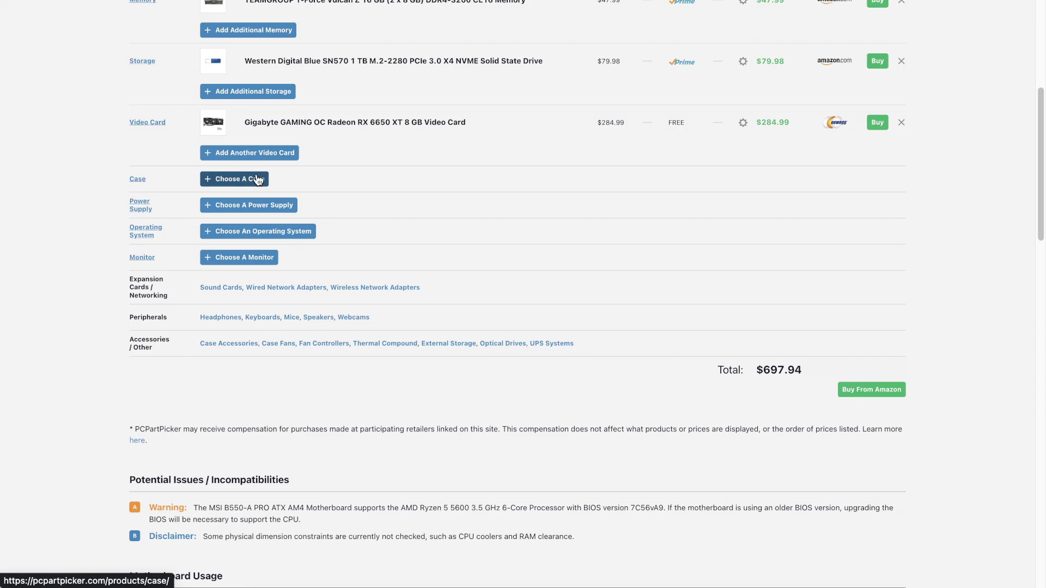
Step: Browse compatible cases and view pictures of the Phanteks Eclipse G360A
left_click(258, 180)
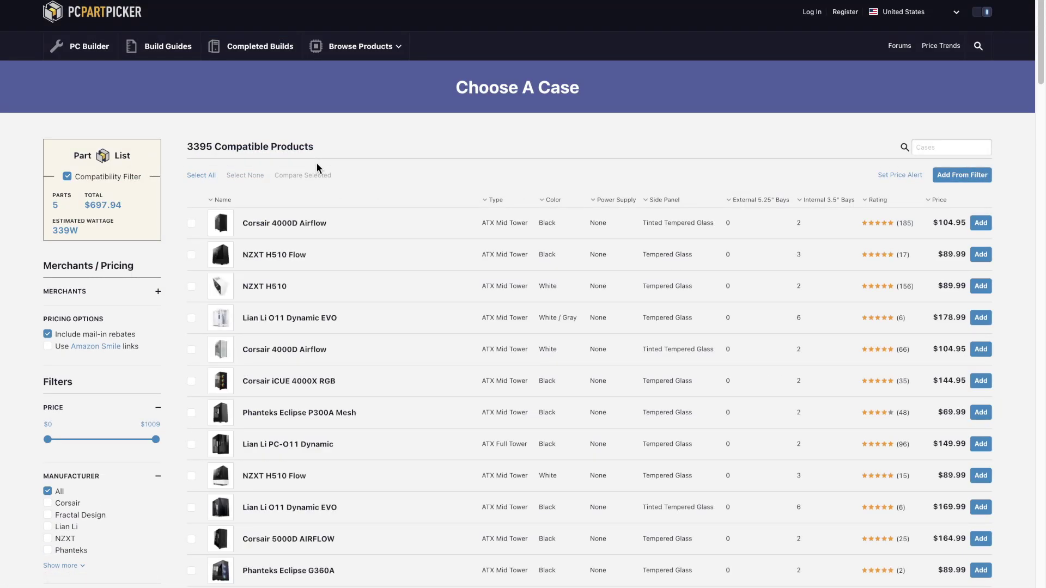
scroll(319, 168, "down", 2)
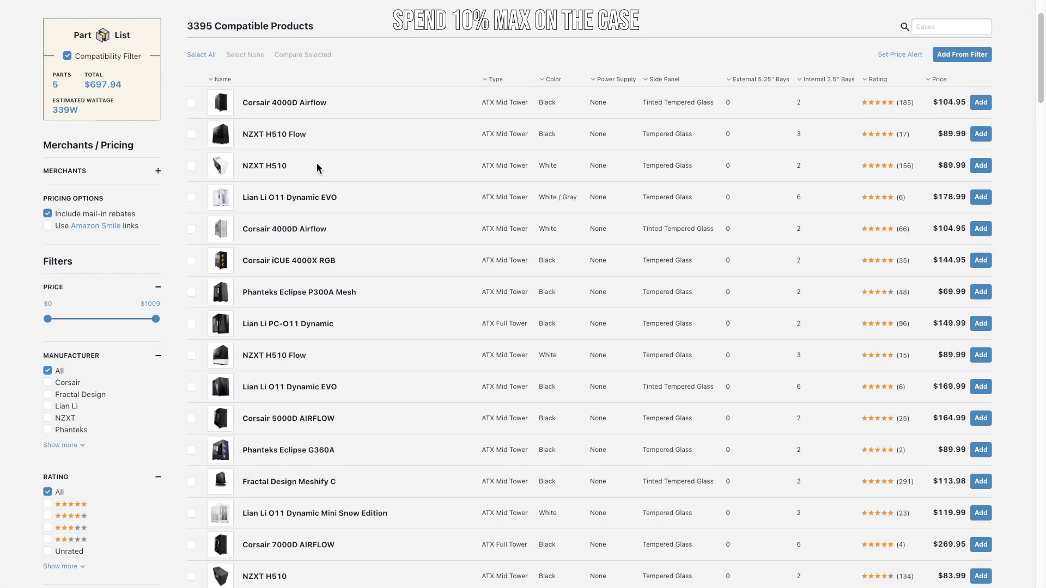
right_click(329, 452)
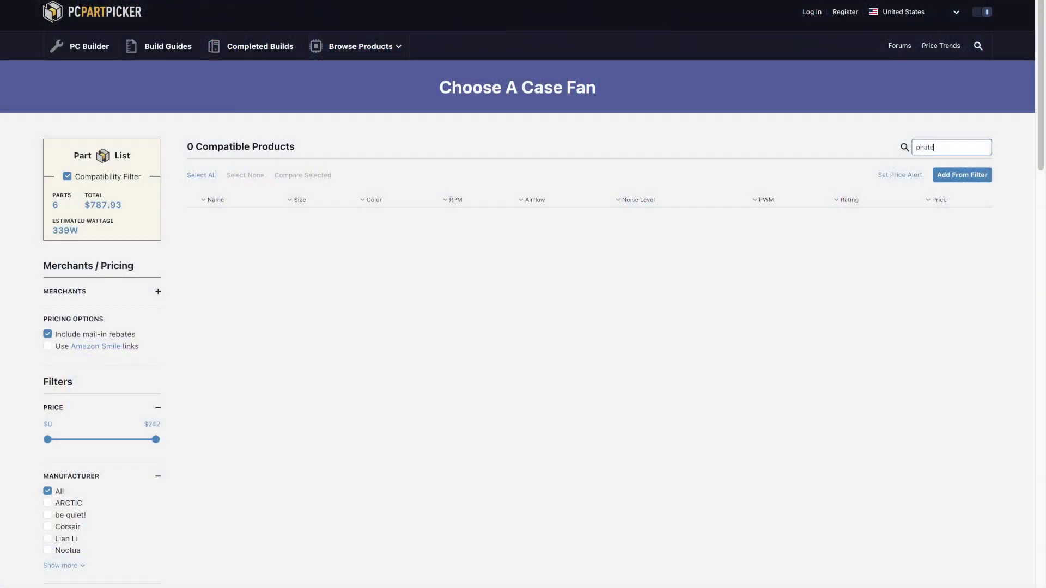
Step: Search case fans for 'phanteks' and add the Phanteks FSK fan to the build
type("nteks")
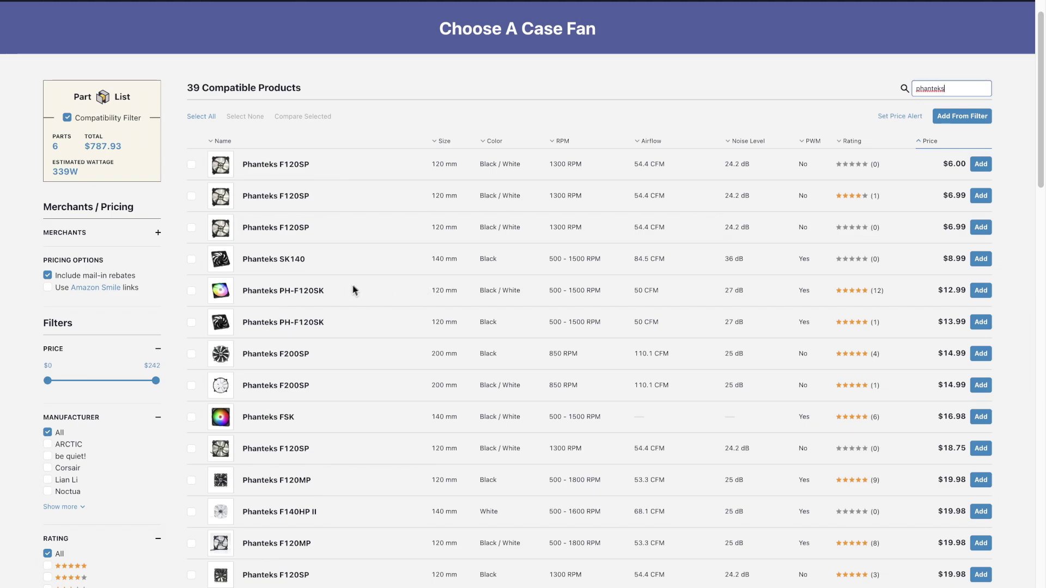
left_click(983, 418)
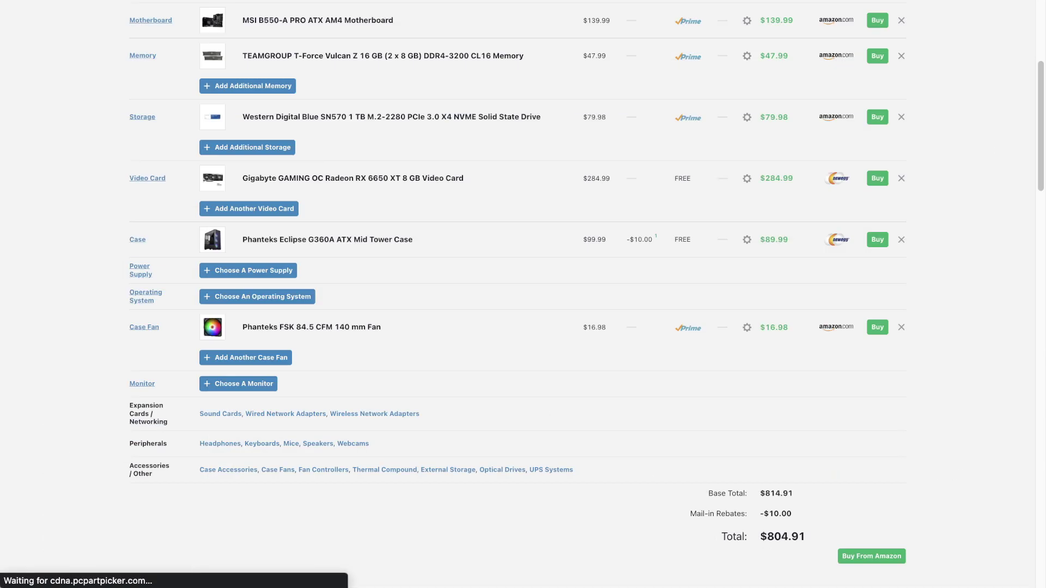
Step: Read the build's 344W estimated wattage and start entering 344 in Calculator
scroll(616, 153, "up", 10)
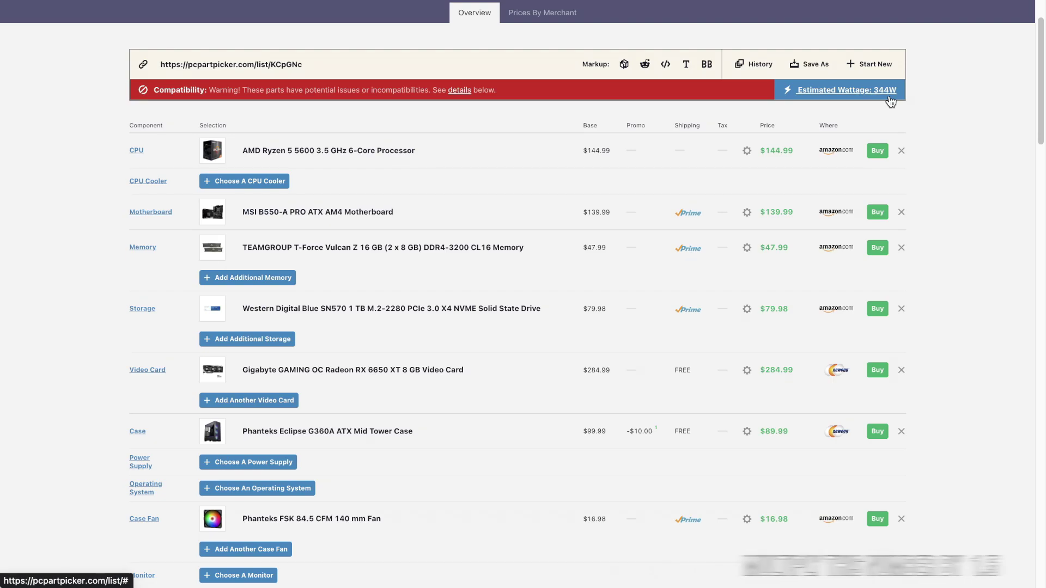
scroll(891, 101, "down", 1)
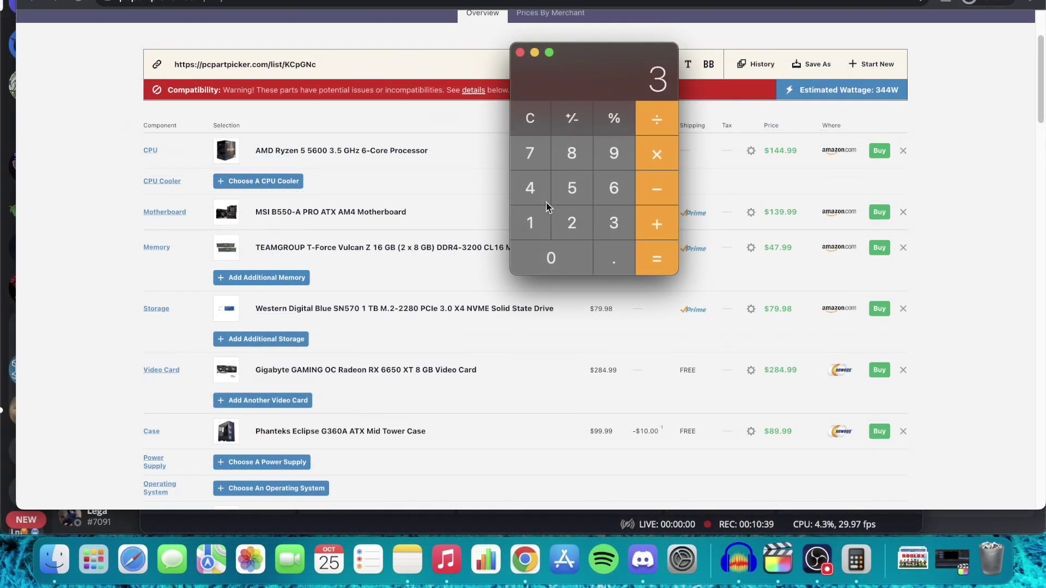
left_click(535, 192)
Step: Multiply 344 by 1.5 in Calculator to get a 516 W target
left_click(535, 191)
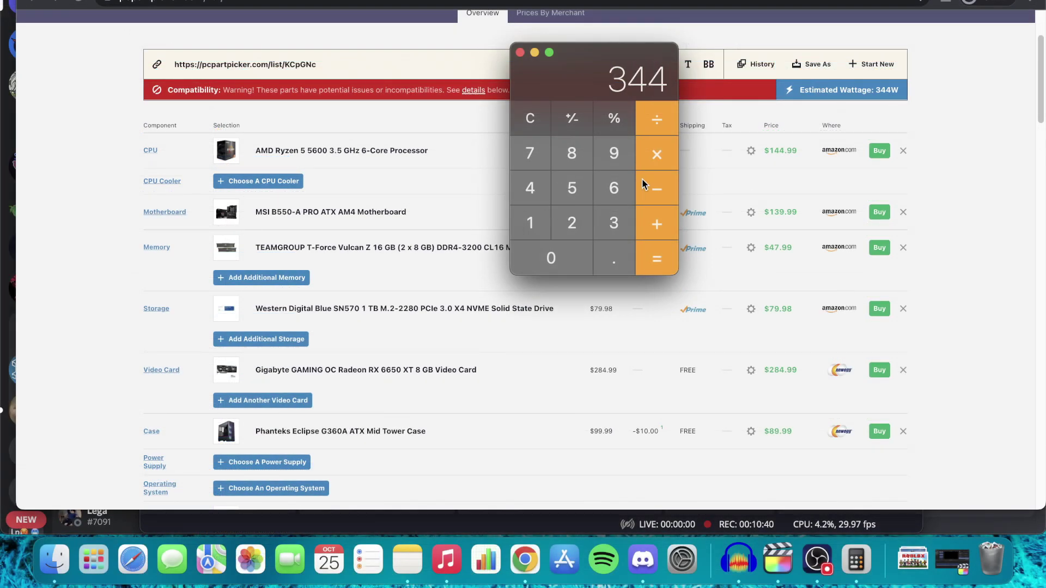
left_click(538, 228)
left_click(611, 256)
left_click(584, 195)
left_click(655, 273)
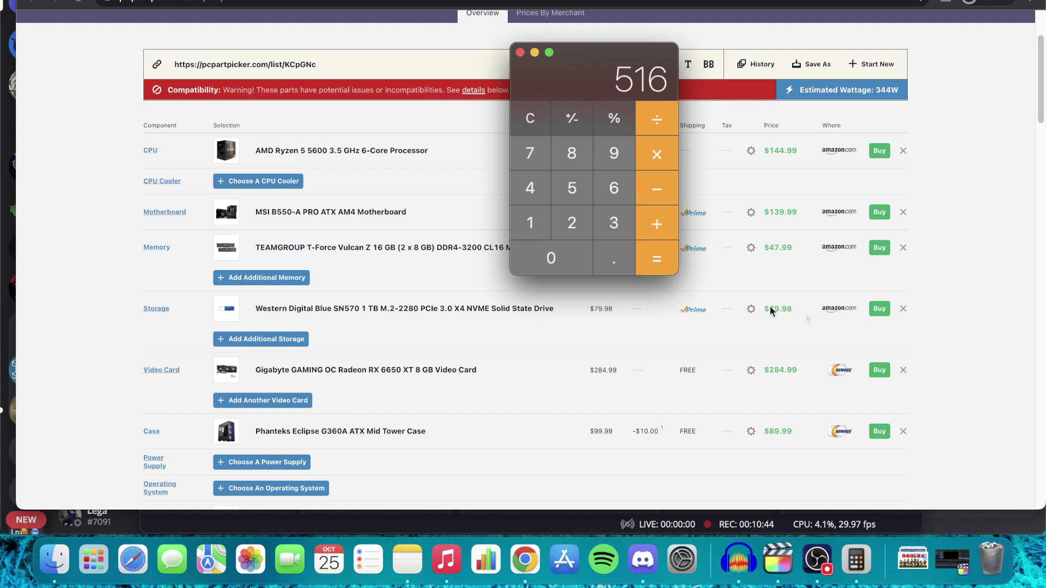
Step: Bring the PCPartPicker build list totaling $804.91 back into view
right_click(963, 369)
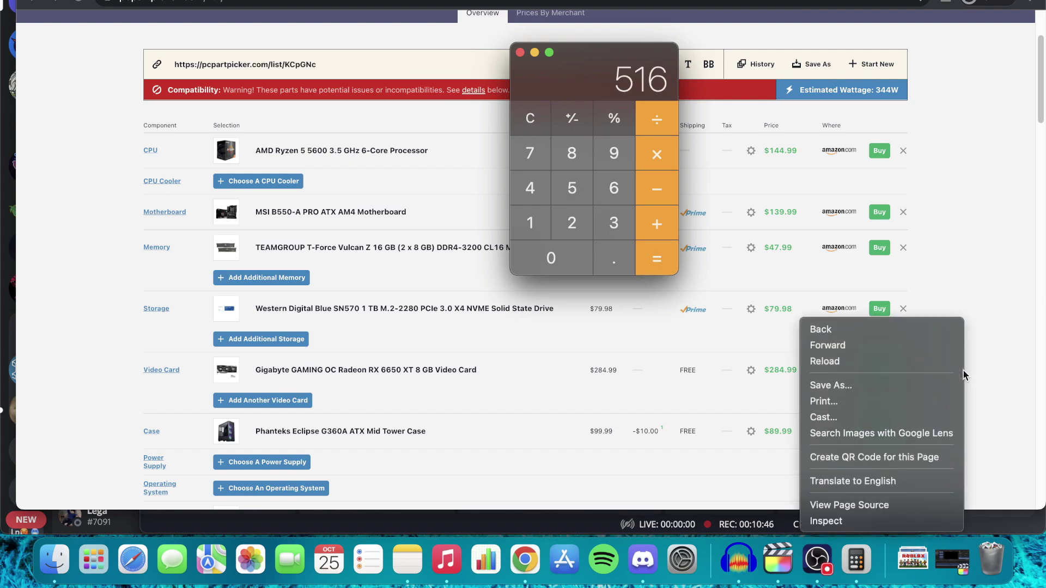
left_click(995, 314)
left_click(995, 314)
scroll(995, 315, "down", 5)
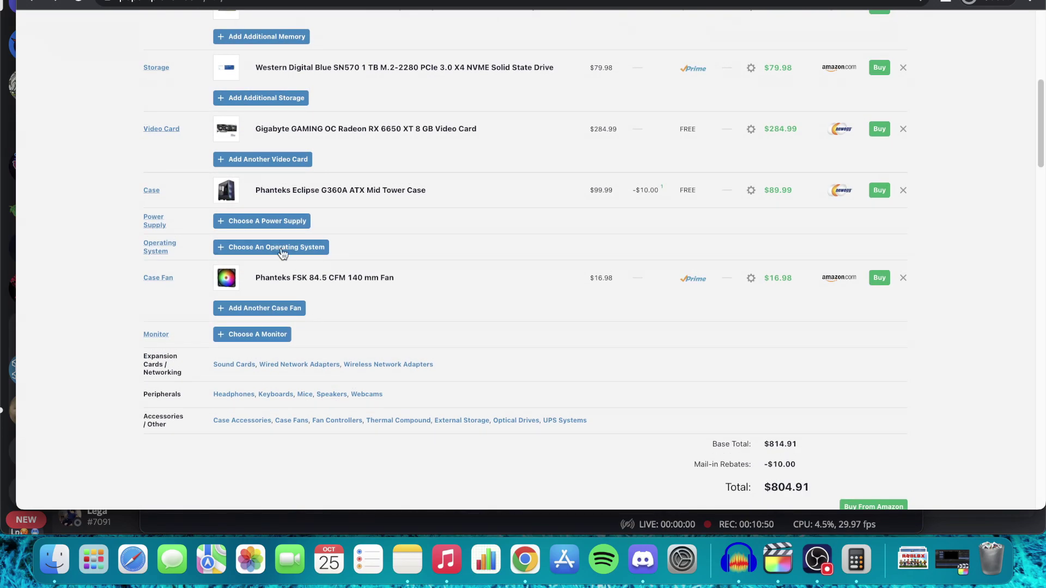
Step: List compatible power supplies filtered to a 550–2050 W wattage range
left_click(274, 225)
scroll(274, 227, "down", 4)
scroll(274, 228, "down", 9)
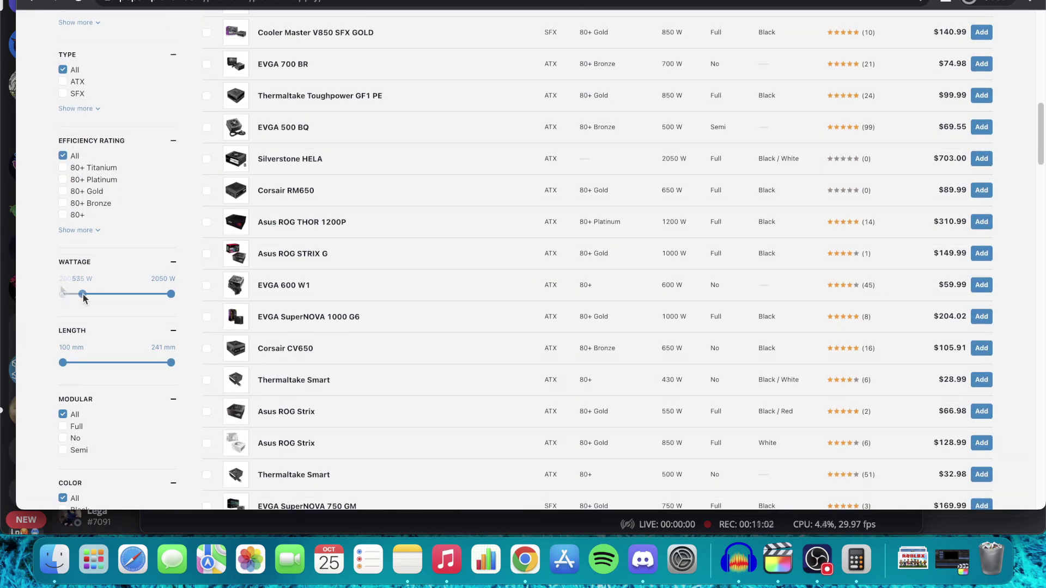
left_click_drag(84, 294, 86, 295)
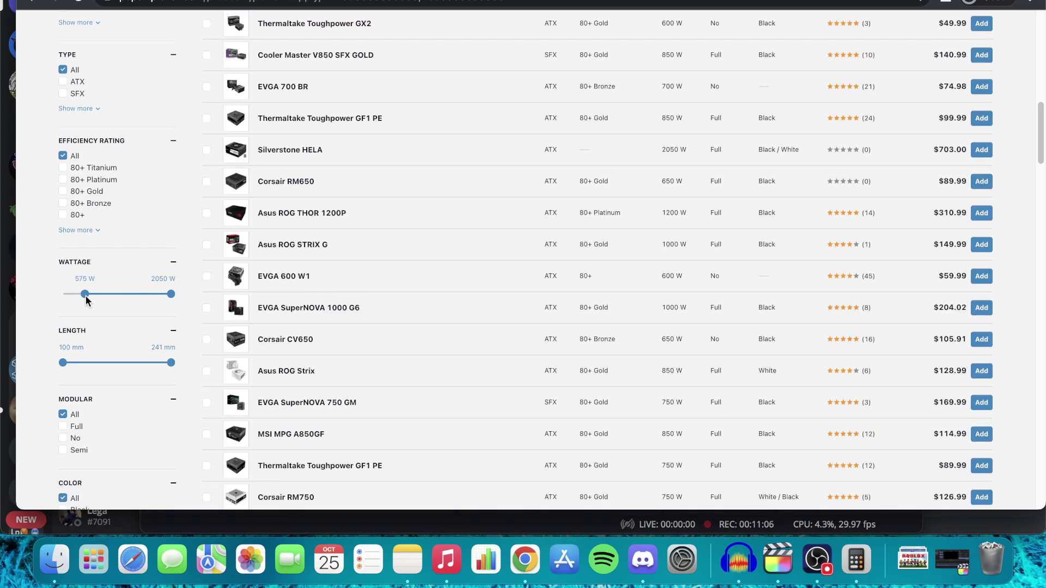
left_click_drag(84, 295, 86, 295)
Step: Sort the power supplies by price, cheapest first
scroll(527, 310, "up", 10)
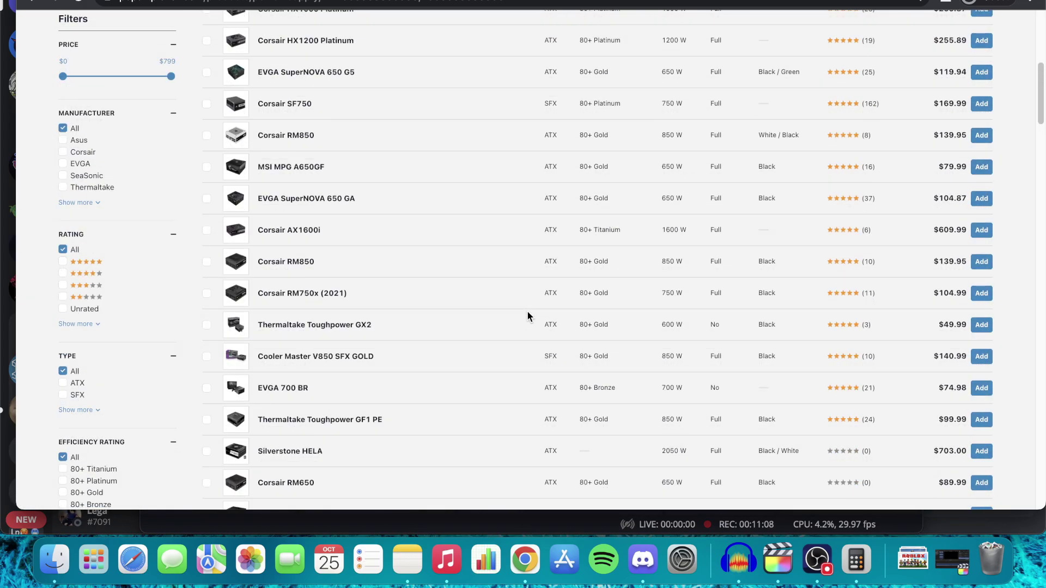
left_click(924, 241)
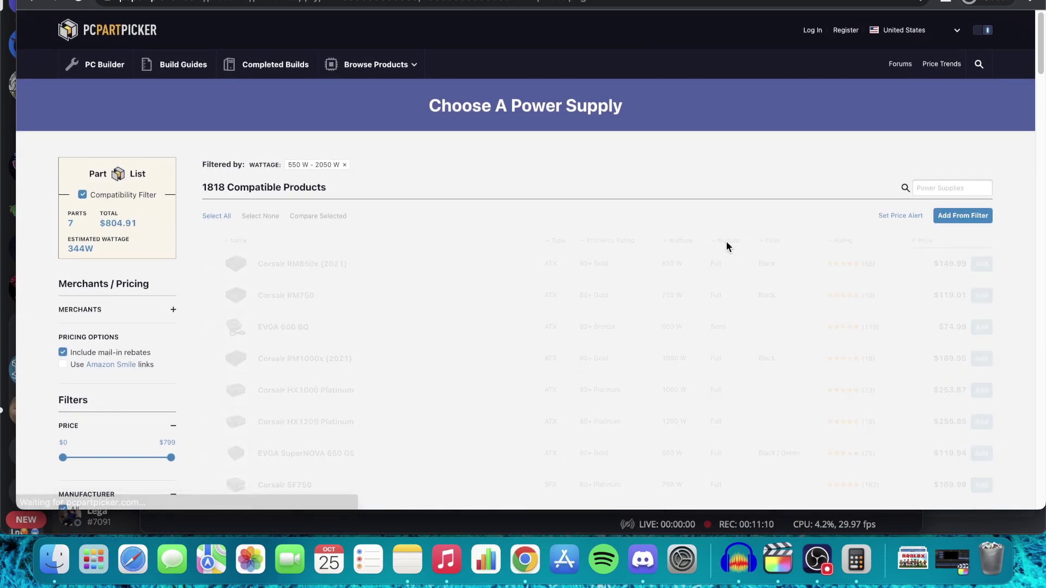
scroll(728, 248, "down", 3)
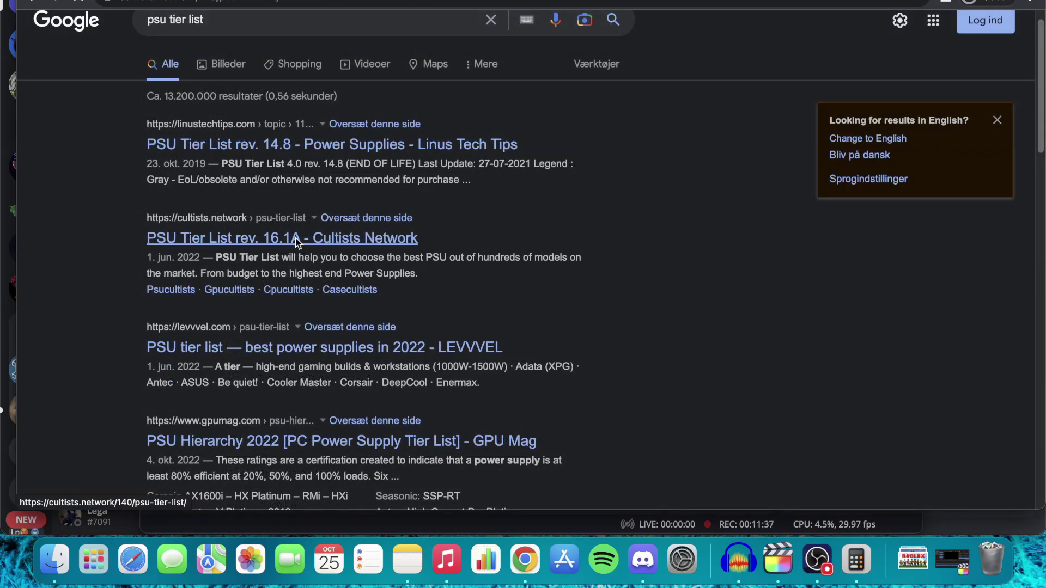
Step: Open the Cultists Network PSU Tier List rev. 16.1A and scroll through Tiers A to C
left_click(296, 238)
scroll(295, 238, "down", 10)
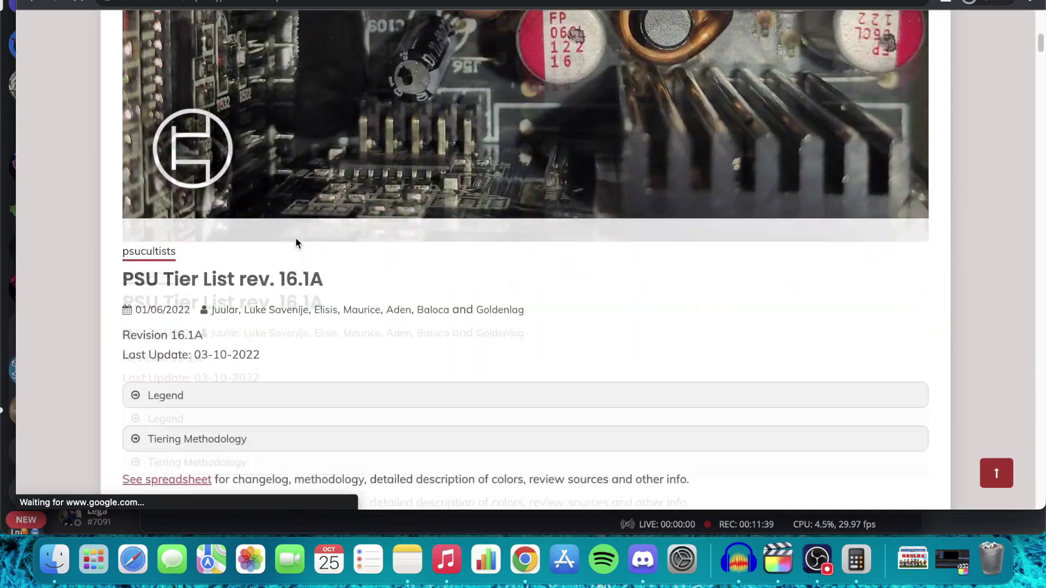
scroll(296, 240, "down", 4)
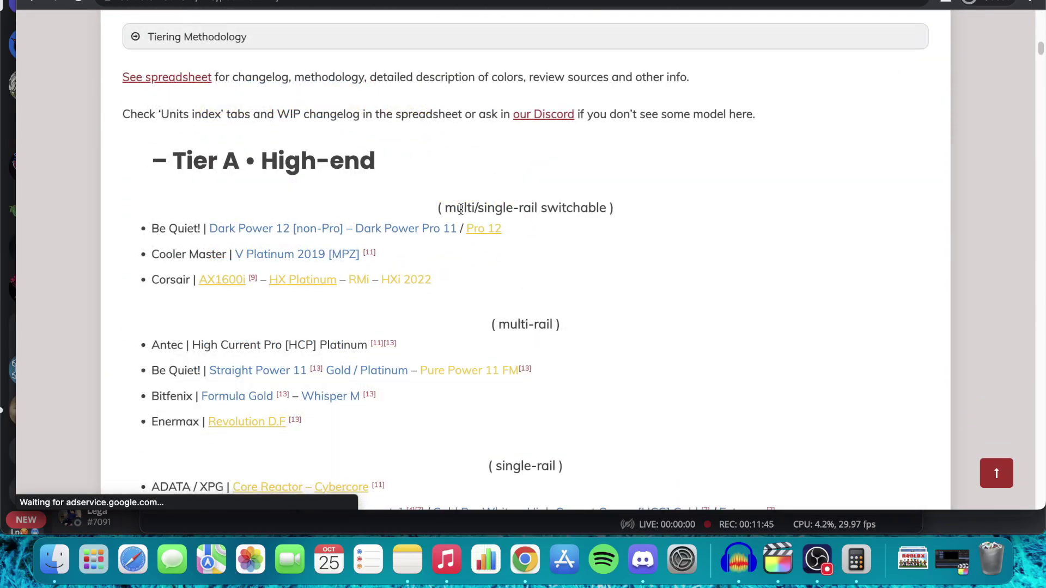
scroll(237, 147, "down", 20)
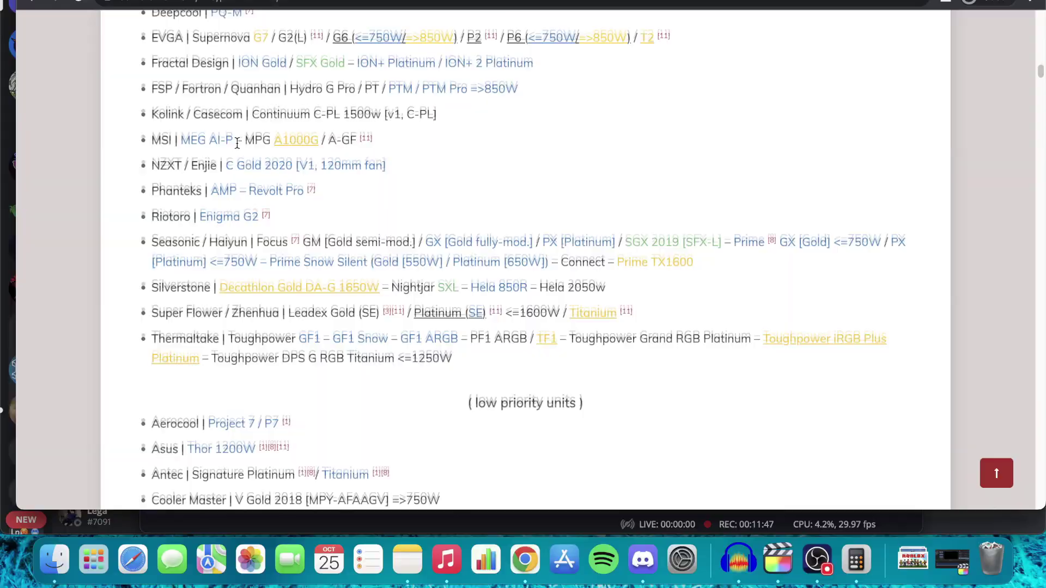
scroll(237, 147, "down", 15)
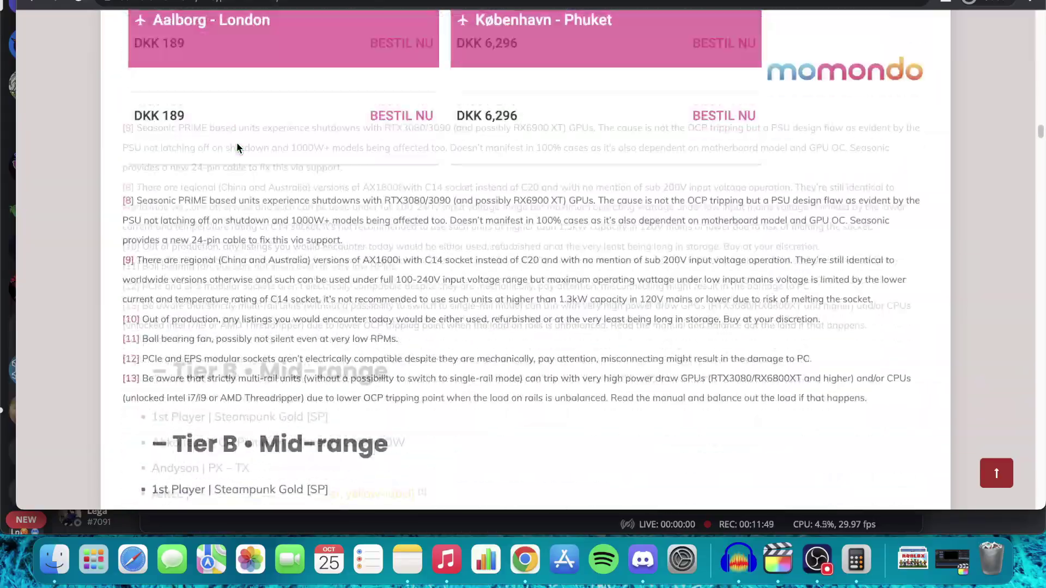
scroll(237, 147, "down", 10)
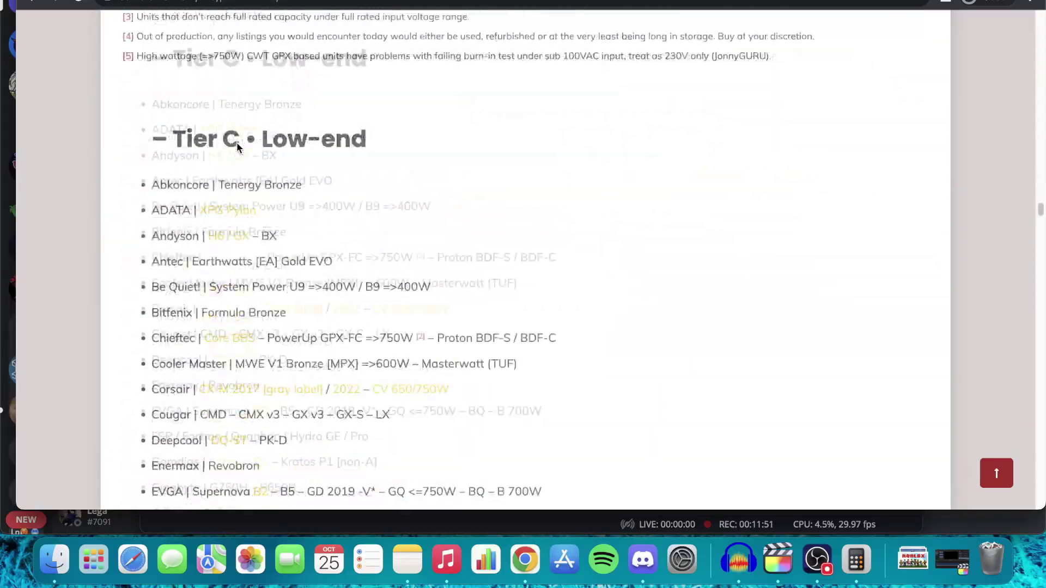
scroll(237, 144, "down", 10)
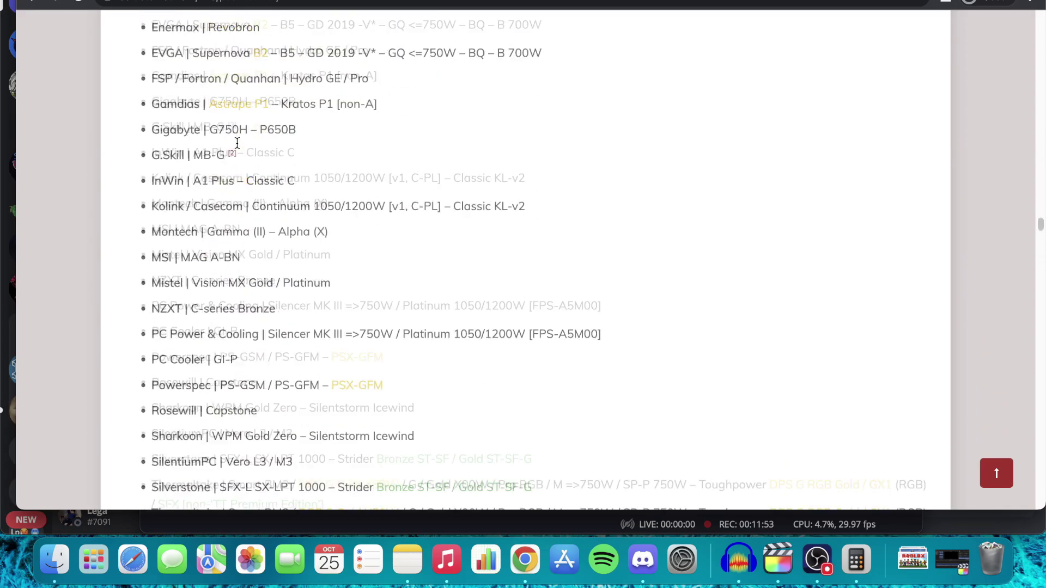